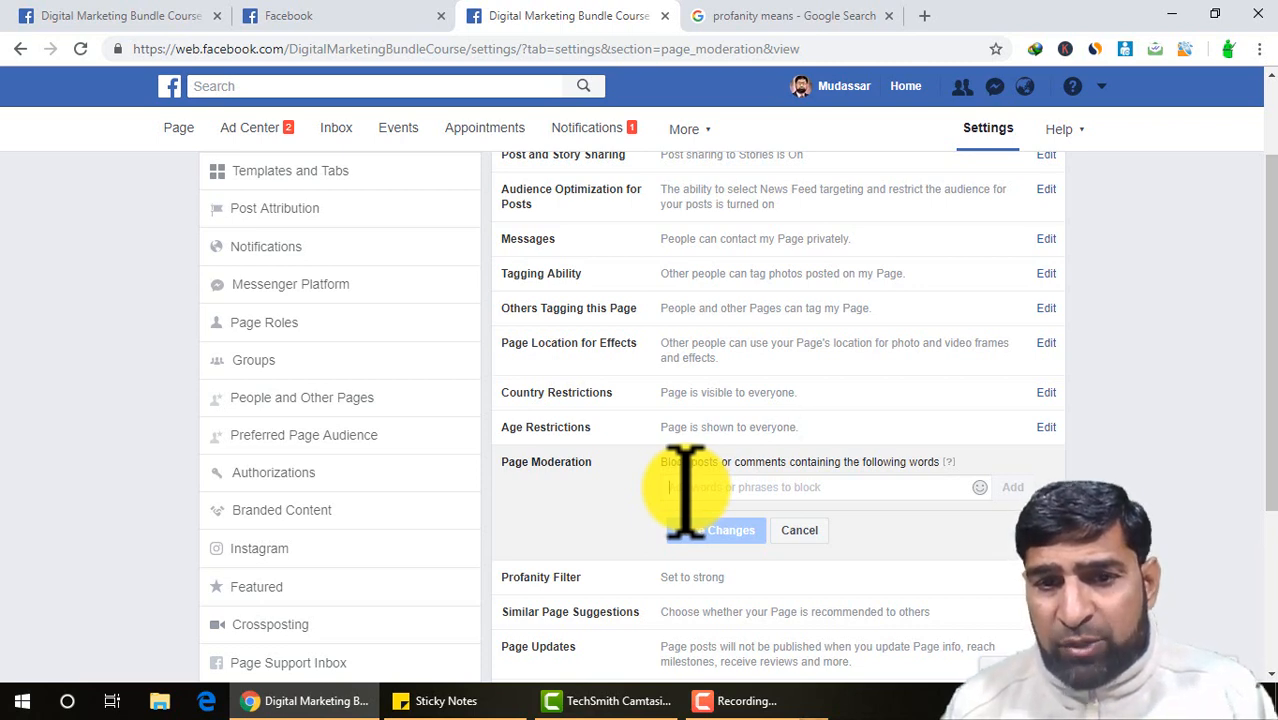
Check the Page Moderation field for blocked words or phrases and close it without saving
{"action": "left_click", "coordinate": [686, 490]}
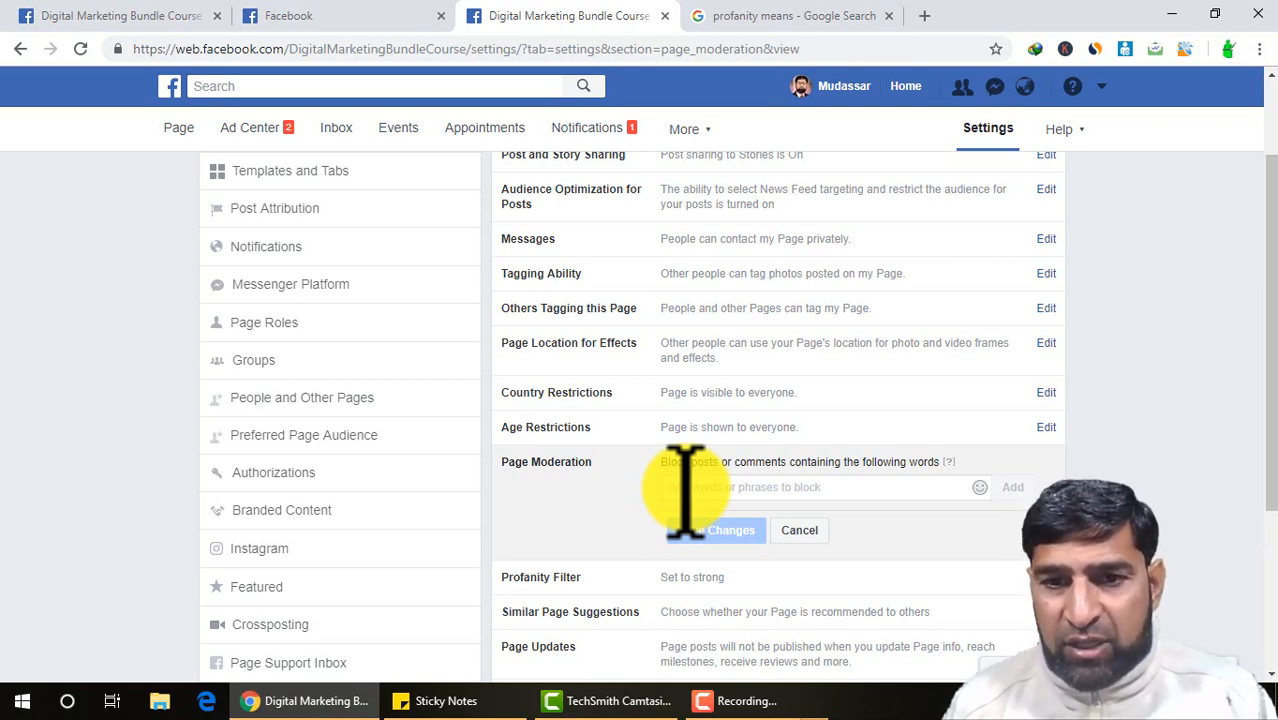
{"action": "left_click", "coordinate": [686, 490]}
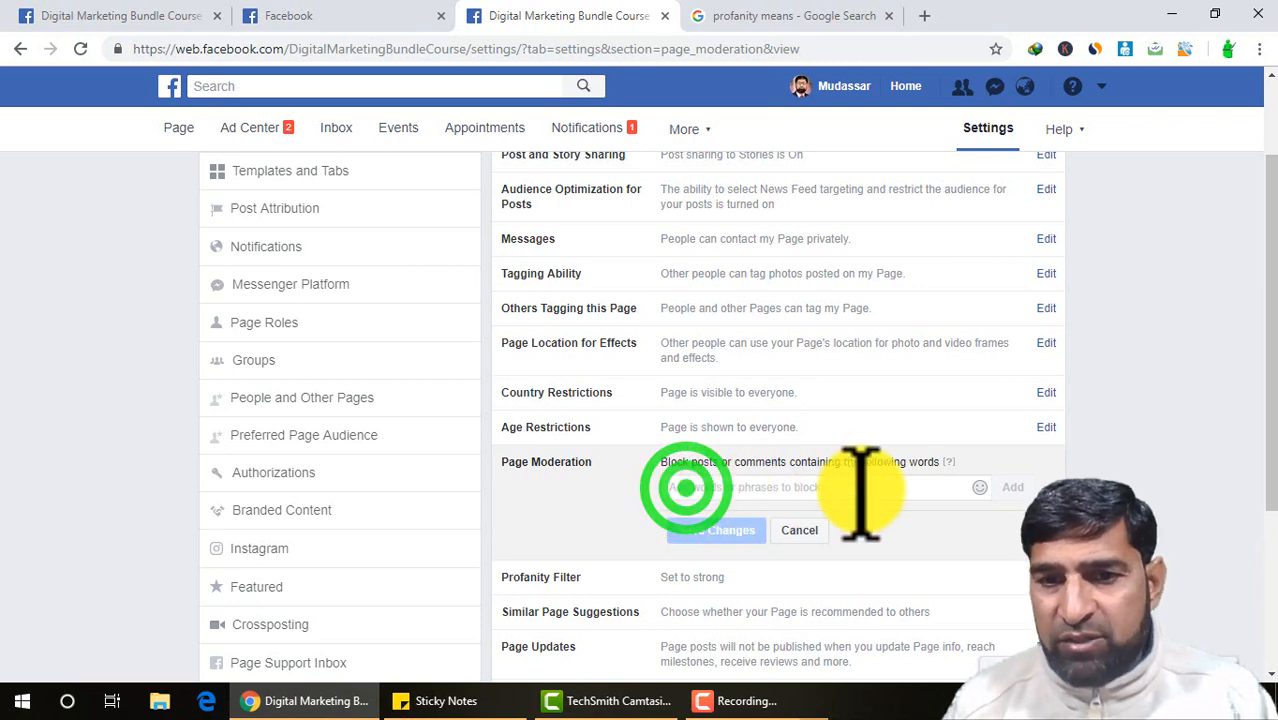
{"action": "left_click", "coordinate": [804, 530]}
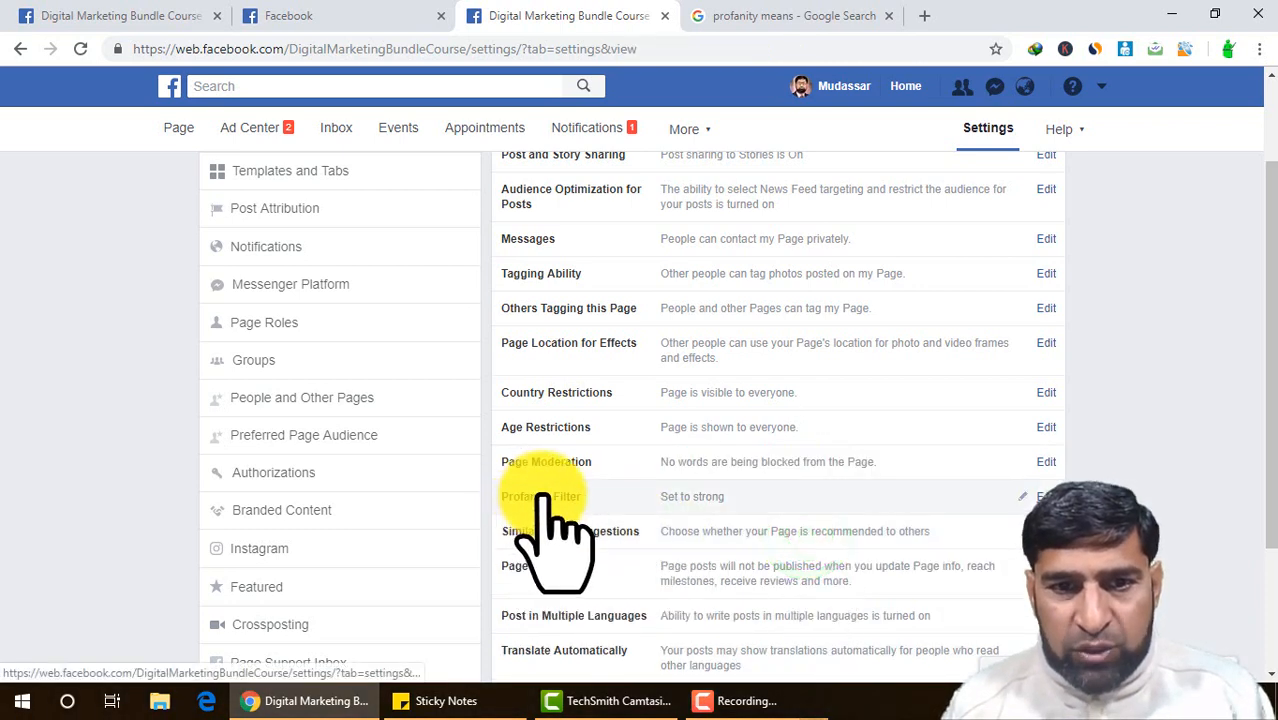
Check the Profanity Filter's strength setting and close it without saving
{"action": "left_click", "coordinate": [1044, 496]}
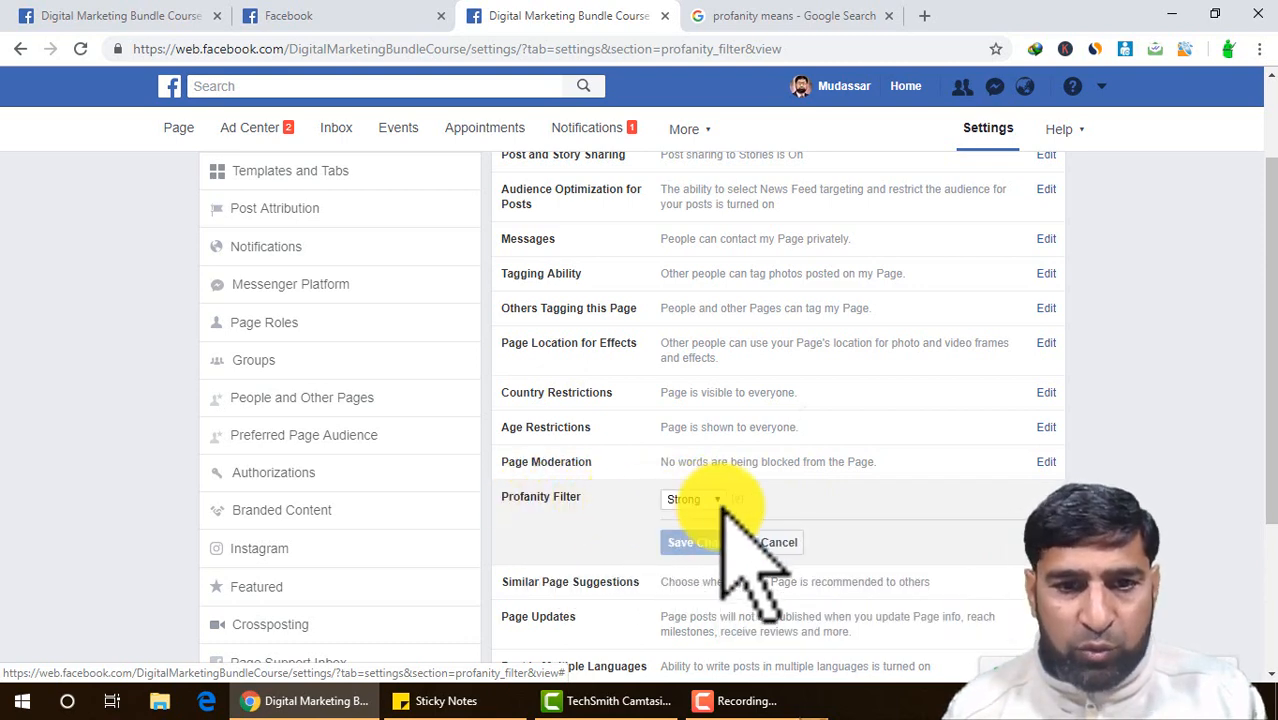
{"action": "scroll", "coordinate": [752, 497], "scroll_direction": "down", "scroll_amount": 2}
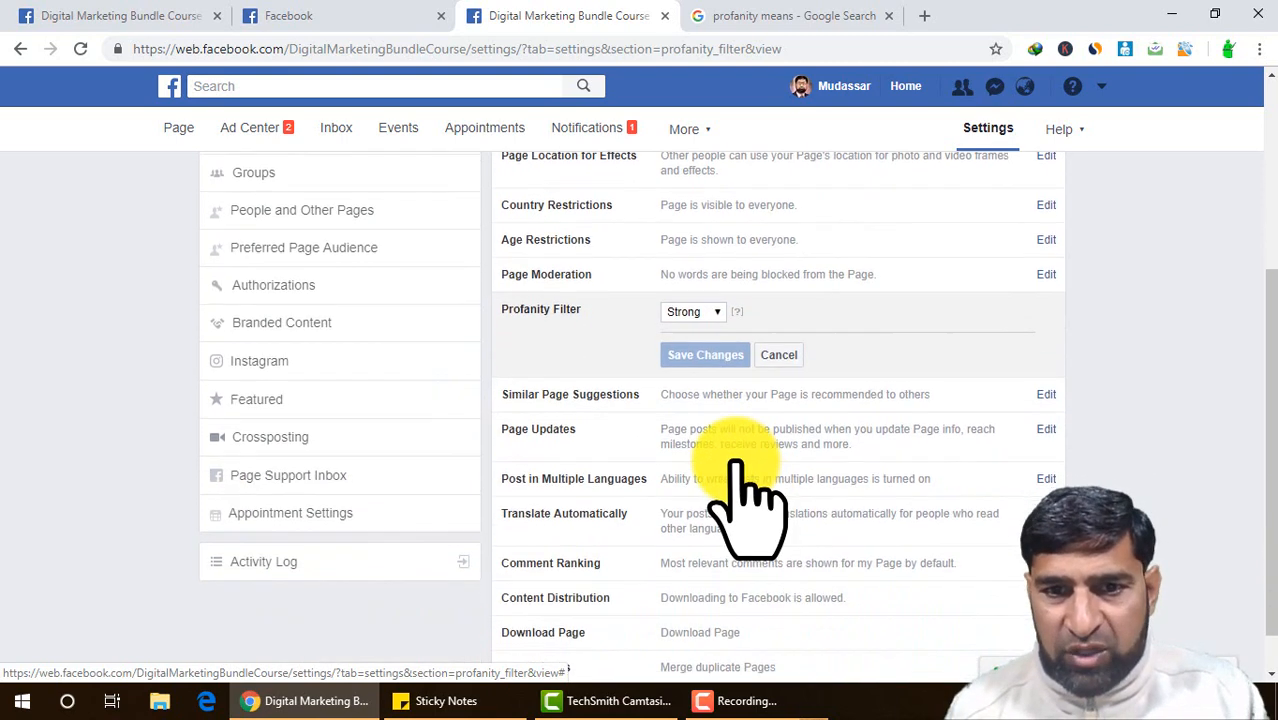
{"action": "left_click", "coordinate": [776, 354]}
{"action": "left_click", "coordinate": [771, 355]}
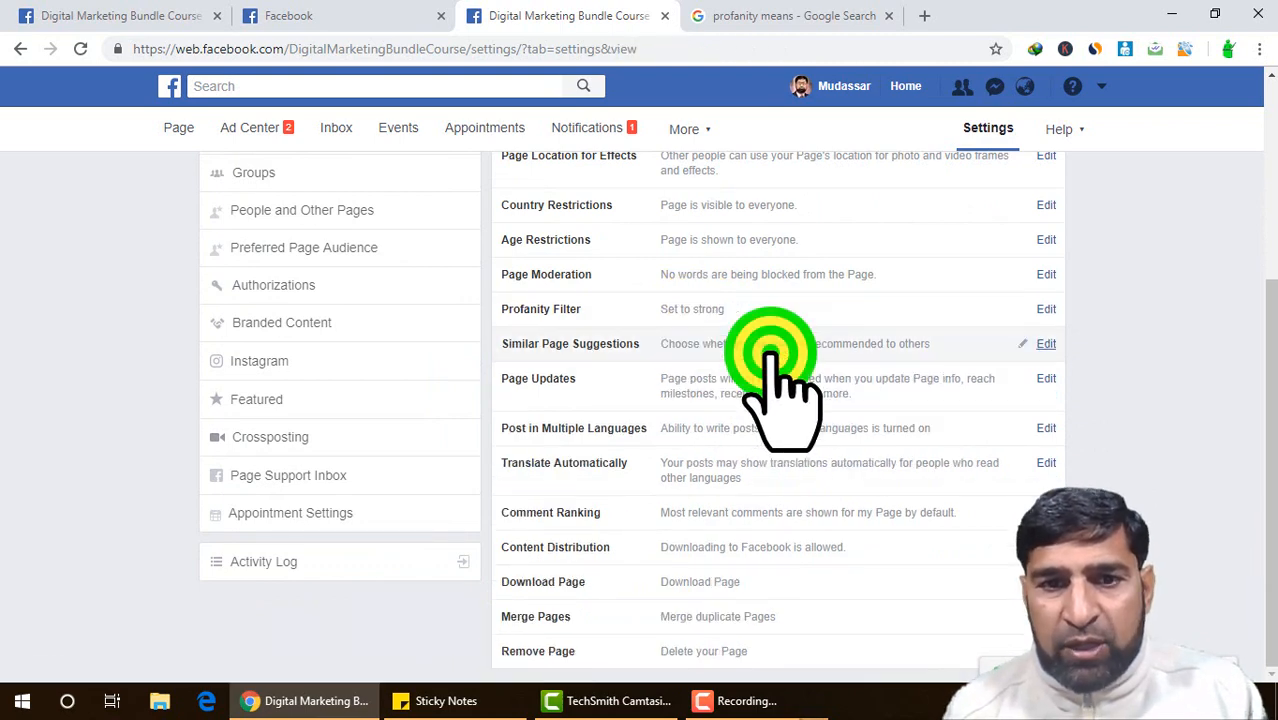
Review the Similar Page Suggestions option about recommending the Page on similar timelines and close it without saving
{"action": "left_click", "coordinate": [662, 343]}
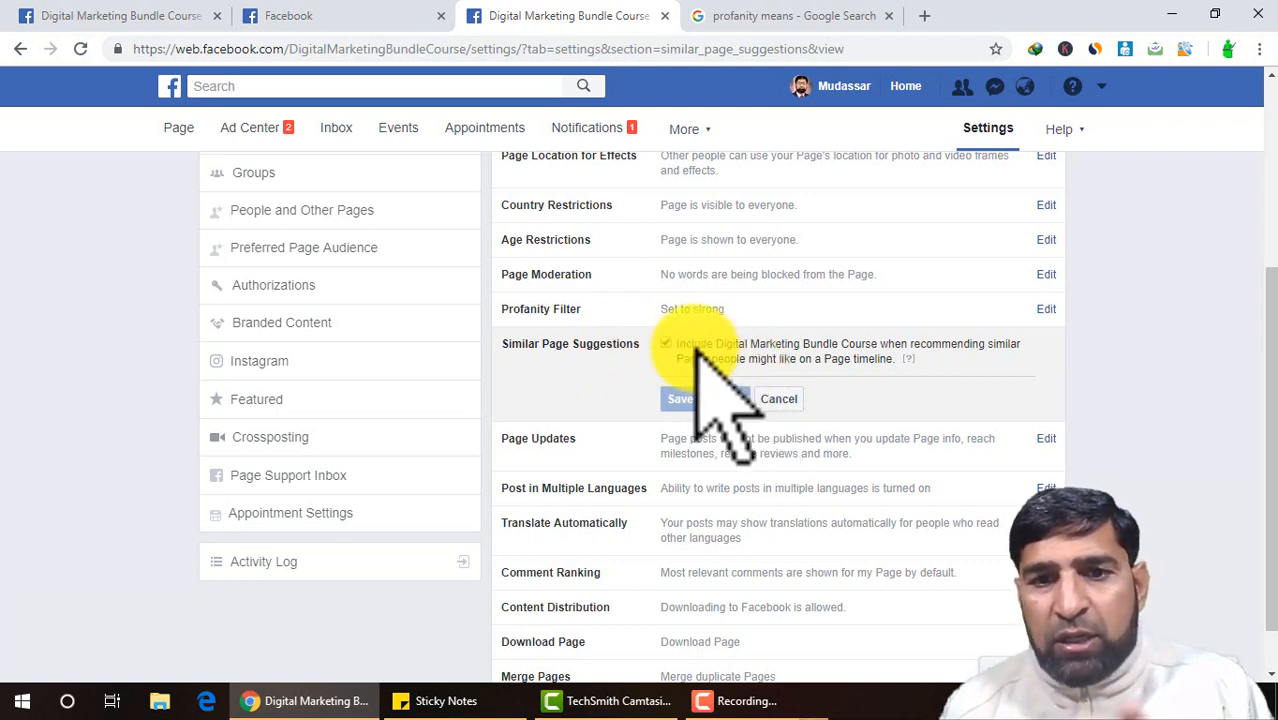
{"action": "left_click_drag", "start_coordinate": [679, 343], "coordinate": [898, 366]}
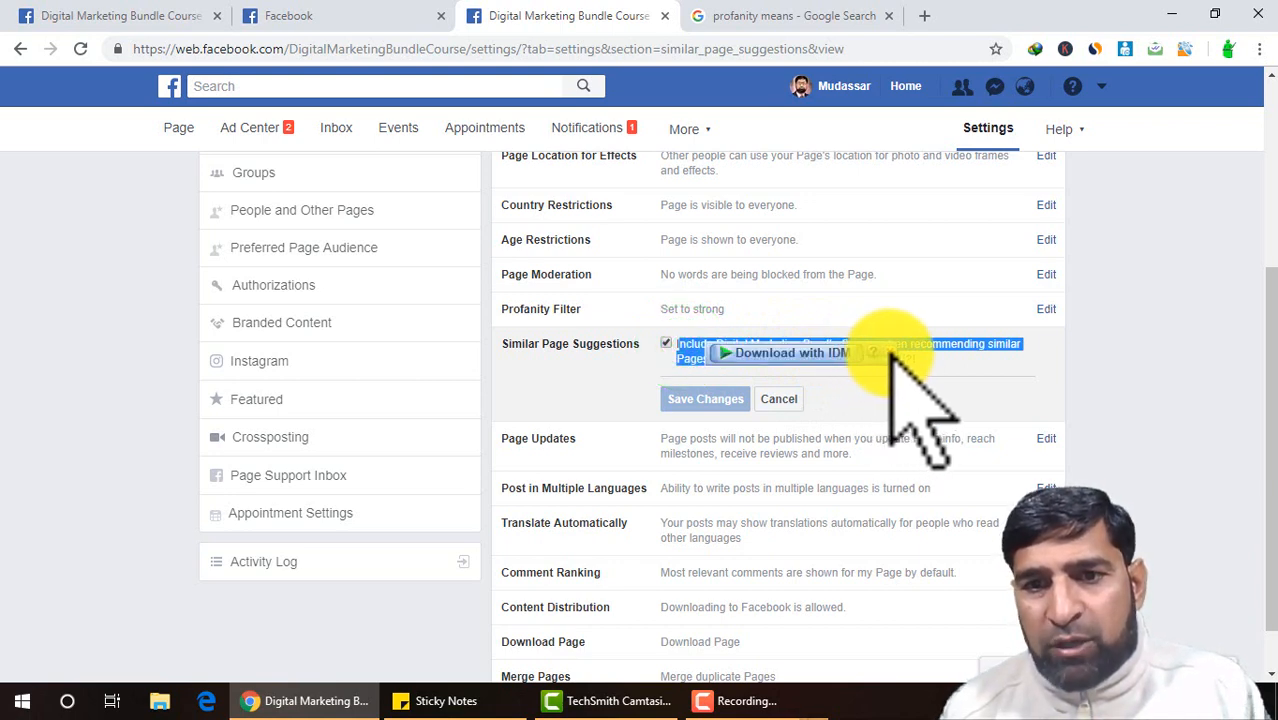
{"action": "left_click", "coordinate": [890, 353]}
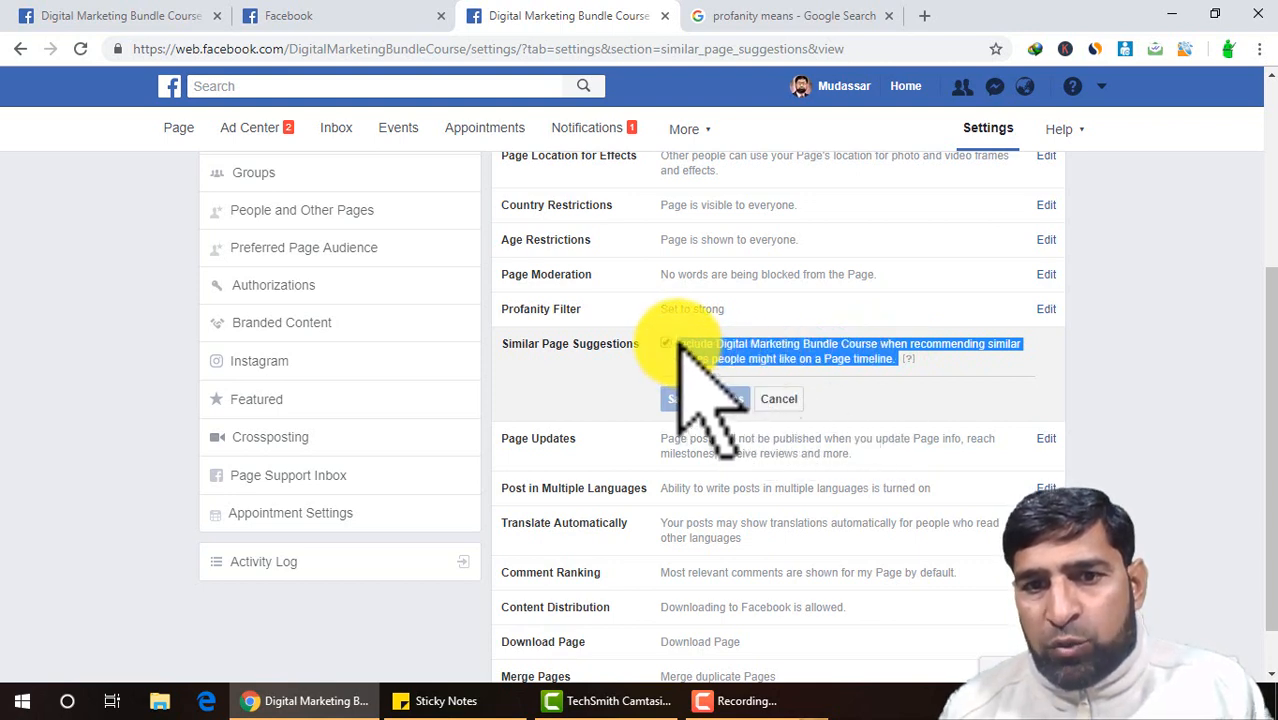
{"action": "left_click_drag", "start_coordinate": [678, 343], "coordinate": [905, 360]}
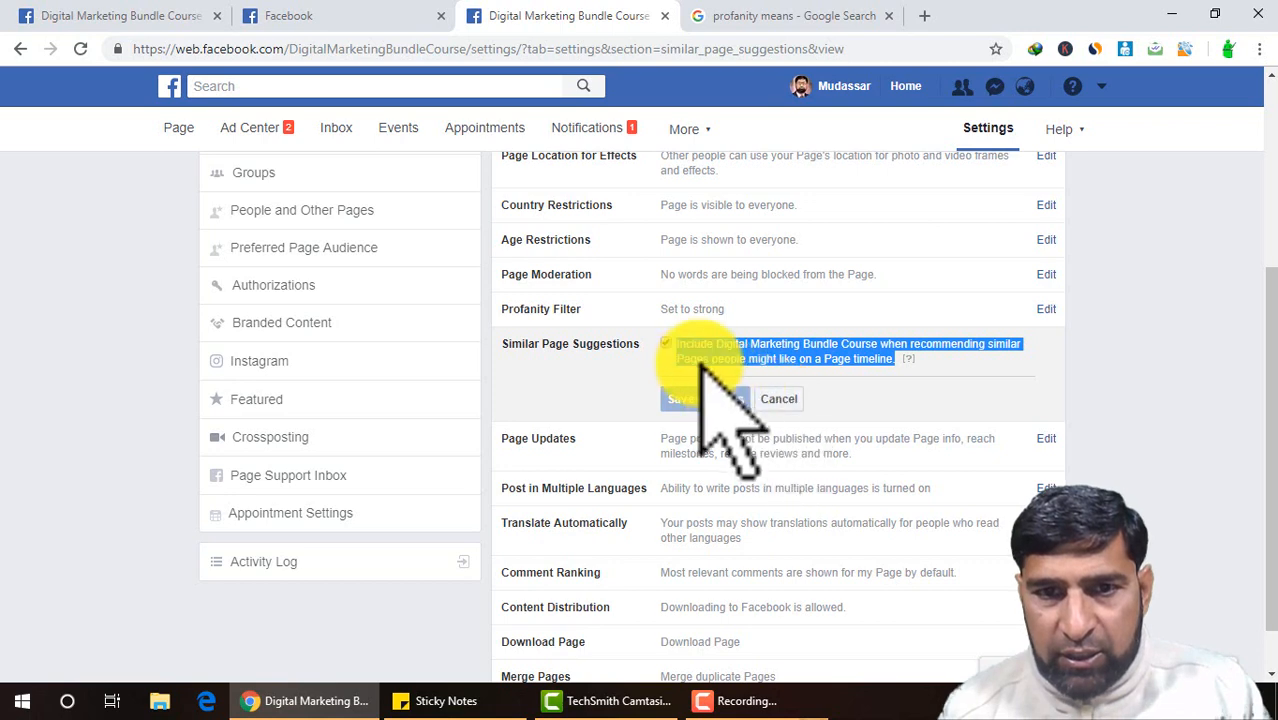
{"action": "left_click", "coordinate": [786, 399]}
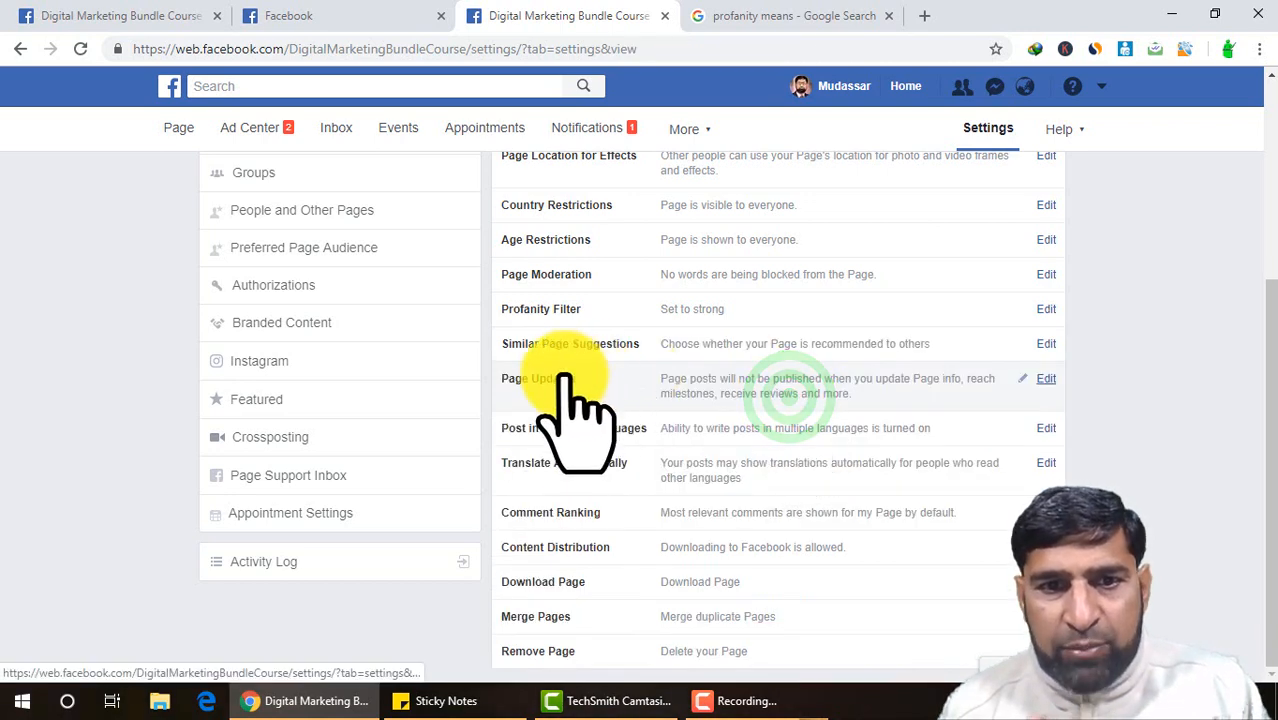
Try out automatic publishing of posts when Page info is updated, and close Page Updates without saving
{"action": "left_click", "coordinate": [1047, 380]}
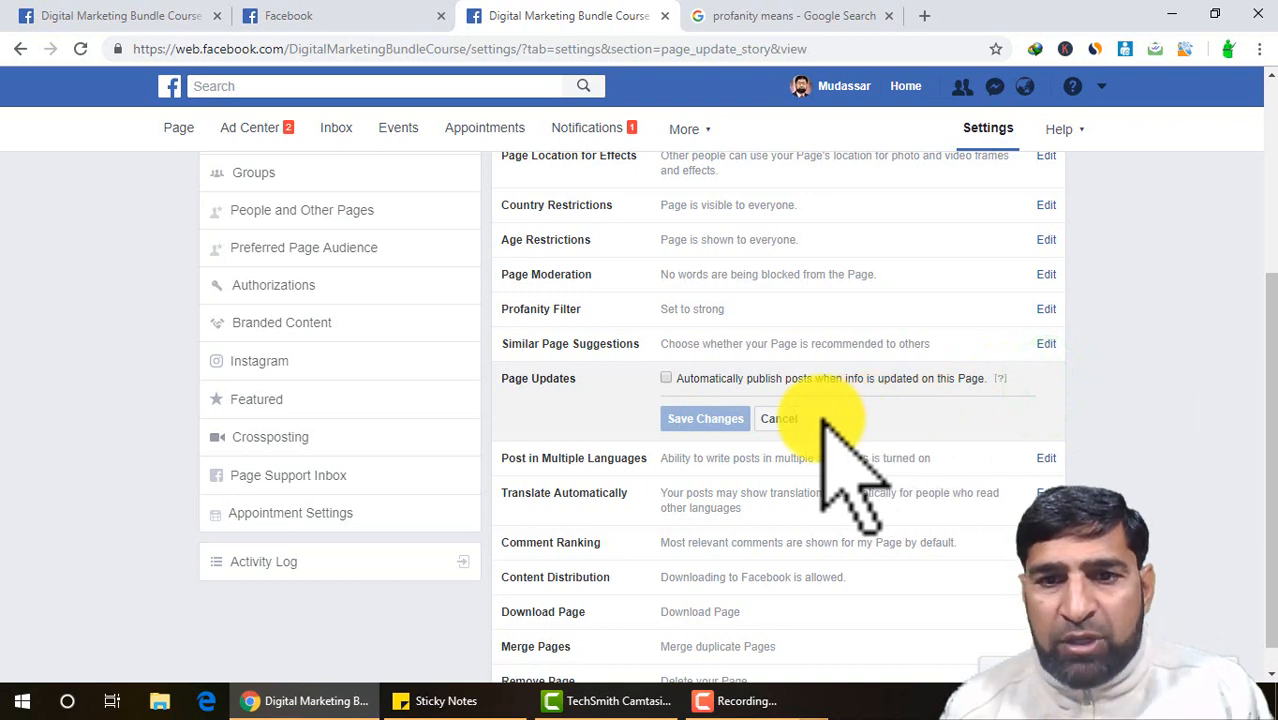
{"action": "left_click", "coordinate": [665, 378]}
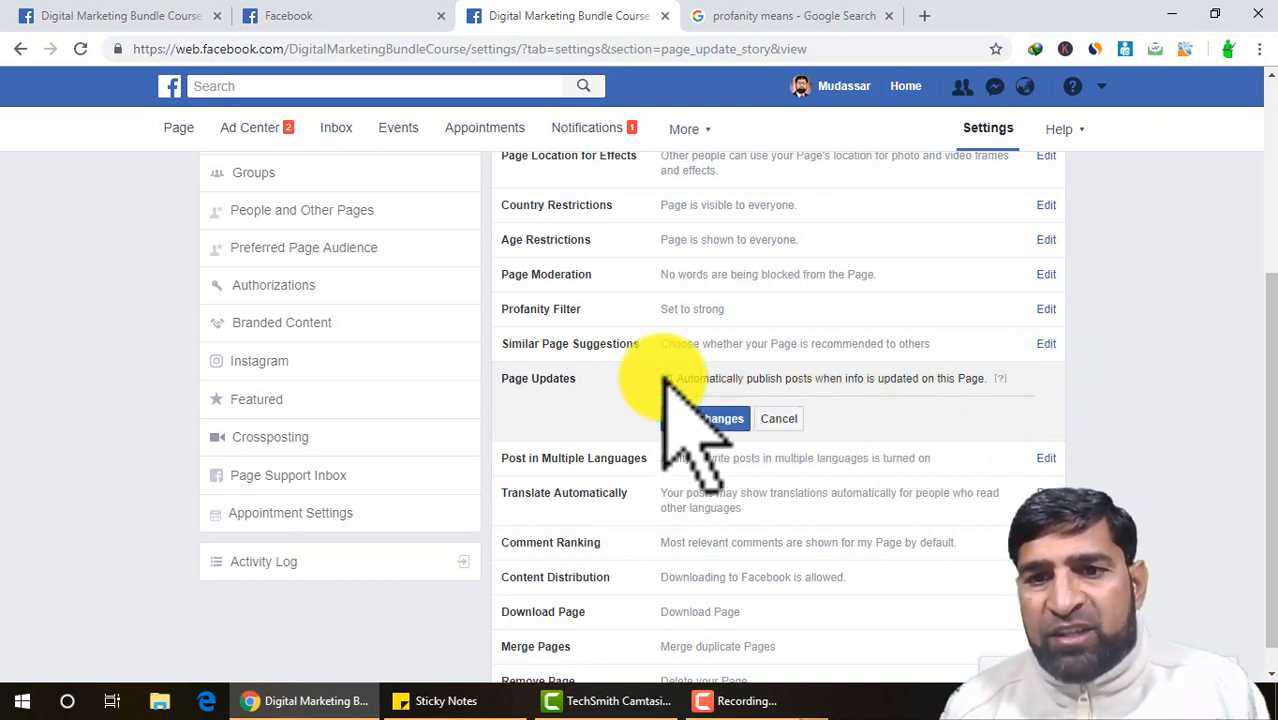
{"action": "left_click", "coordinate": [665, 378]}
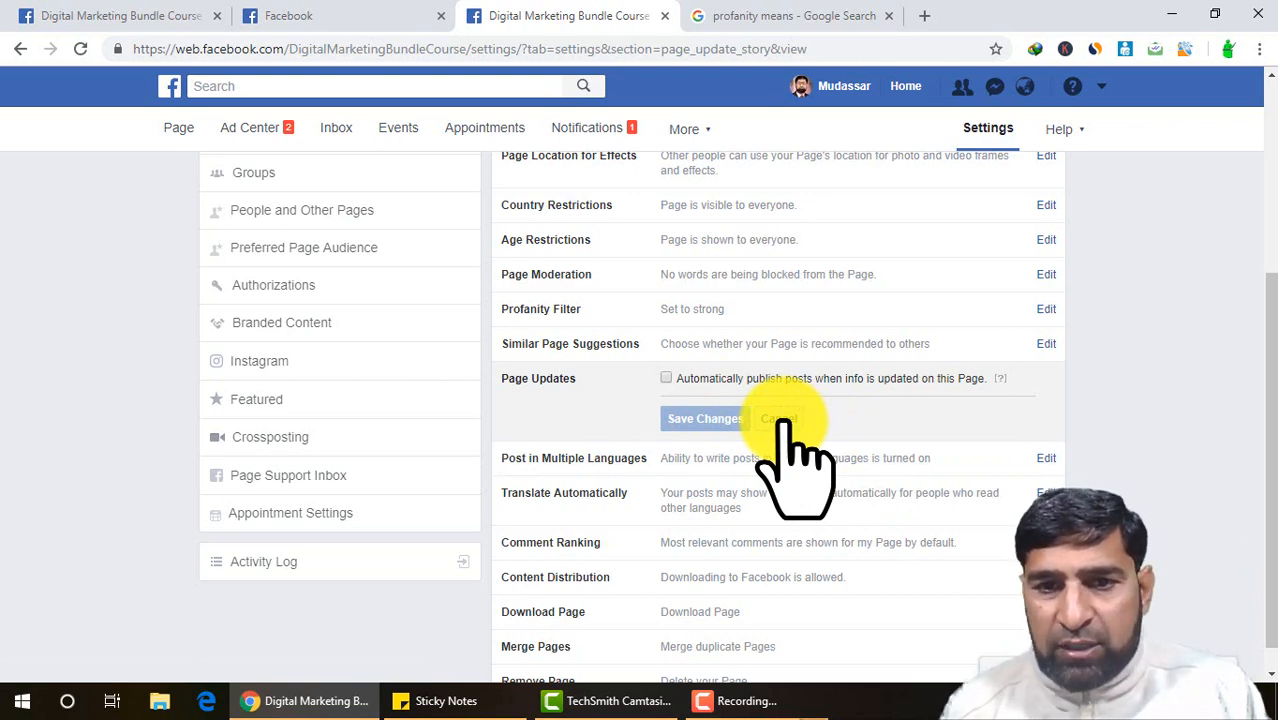
{"action": "left_click", "coordinate": [780, 420]}
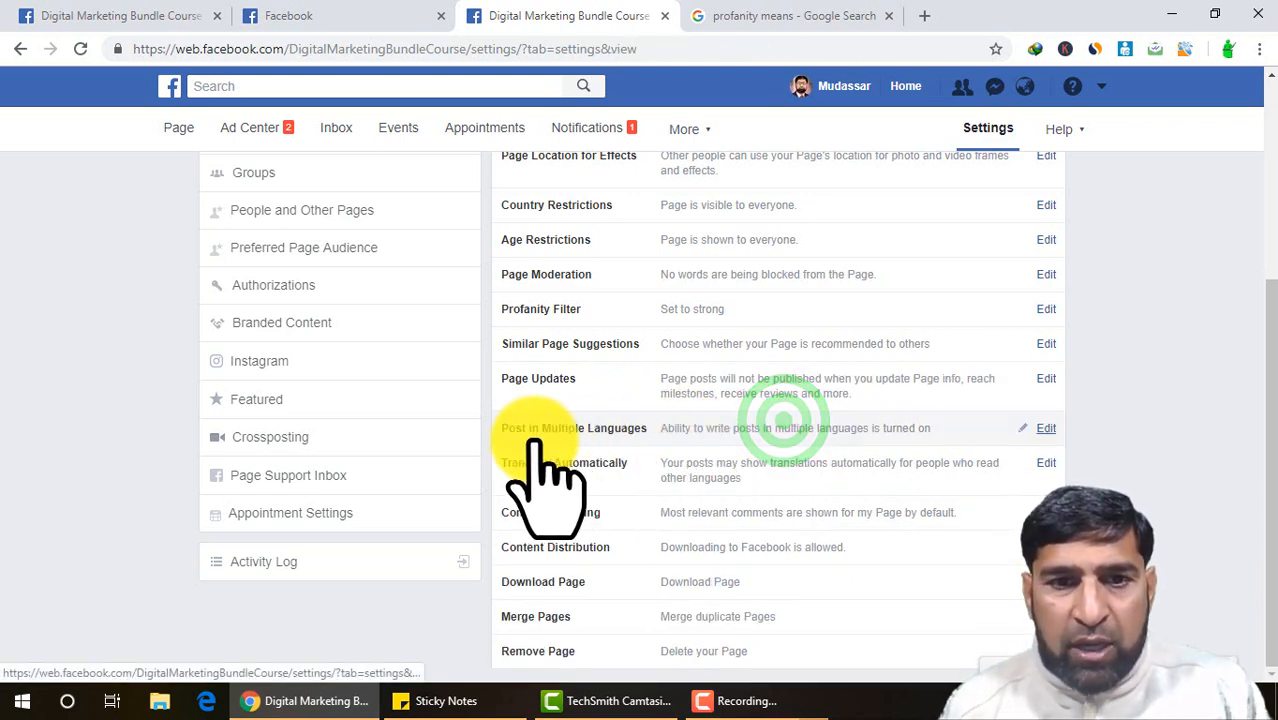
Check the Post in Multiple Languages permission and close it without saving
{"action": "left_click", "coordinate": [1046, 428]}
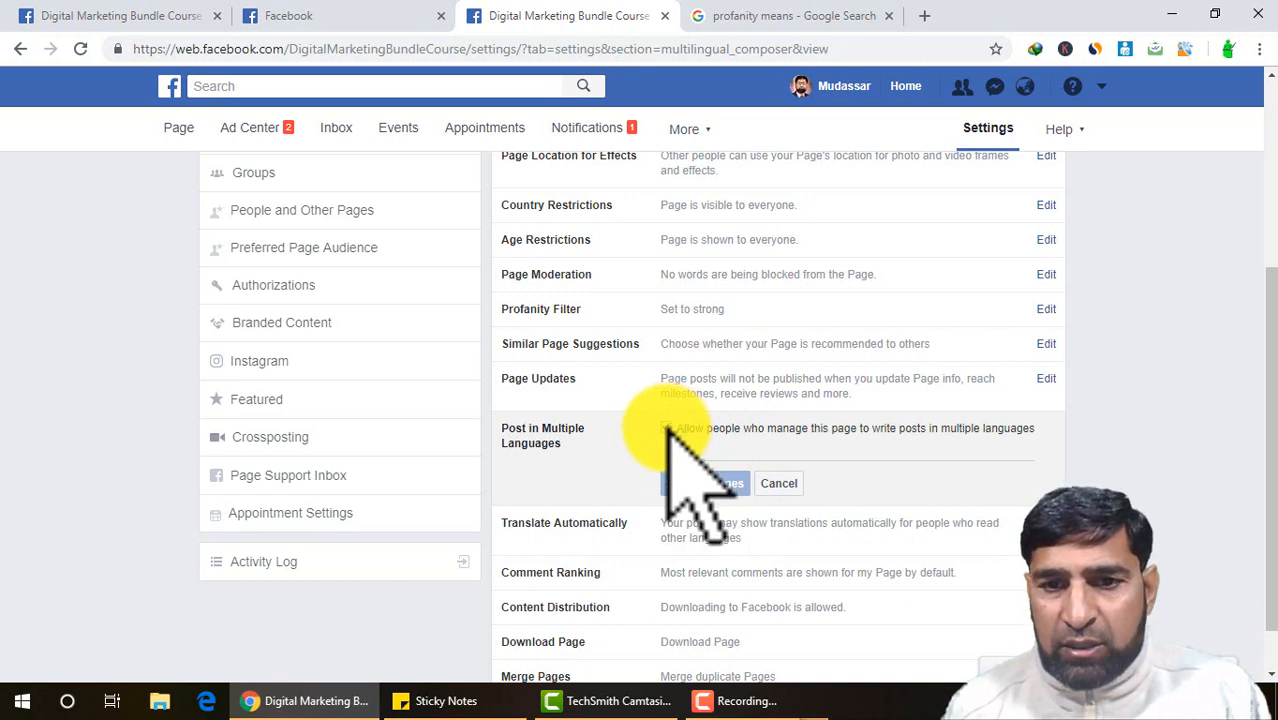
{"action": "left_click", "coordinate": [782, 484]}
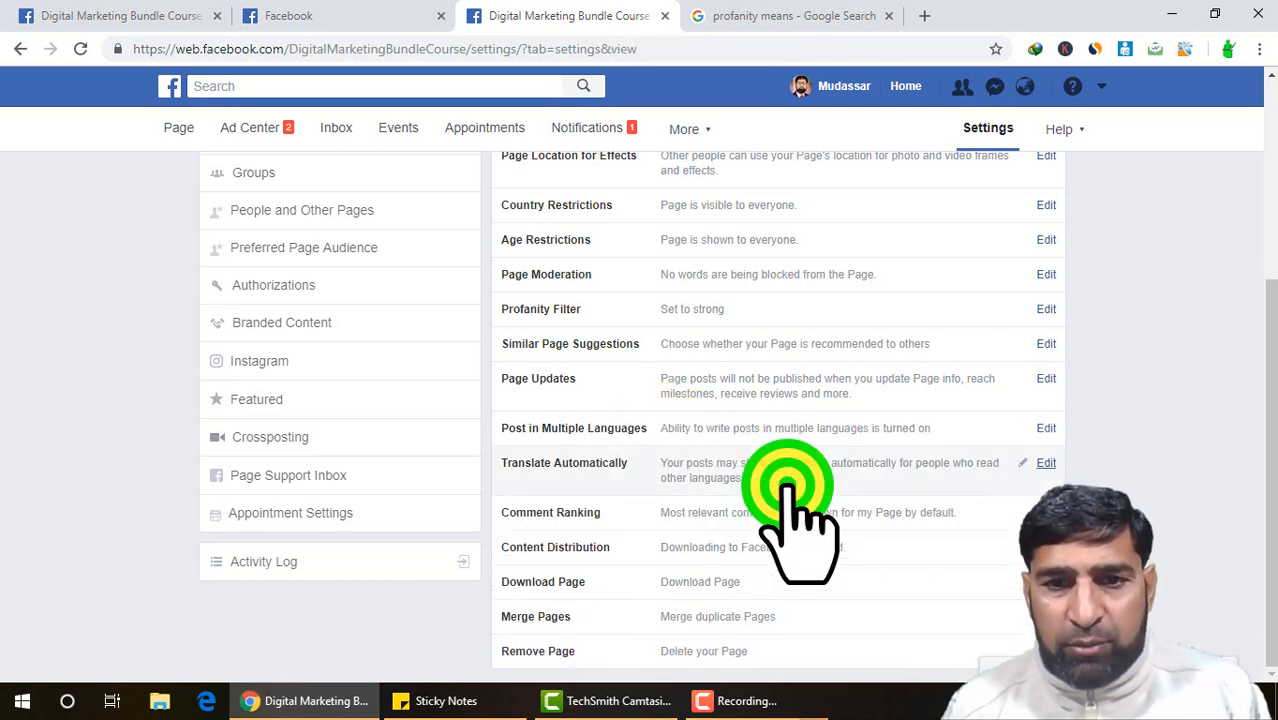
Toggle the Translate Automatically option while reading its description, and close it without saving
{"action": "left_click", "coordinate": [713, 462]}
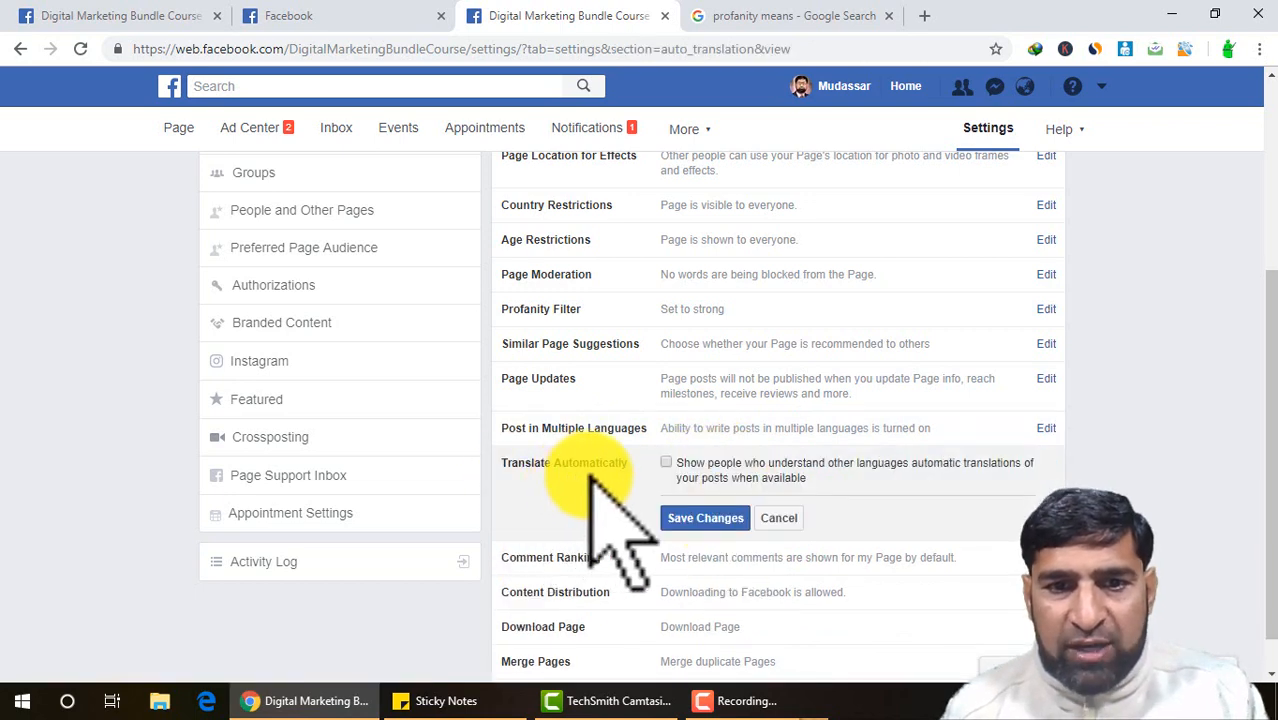
{"action": "left_click", "coordinate": [665, 463]}
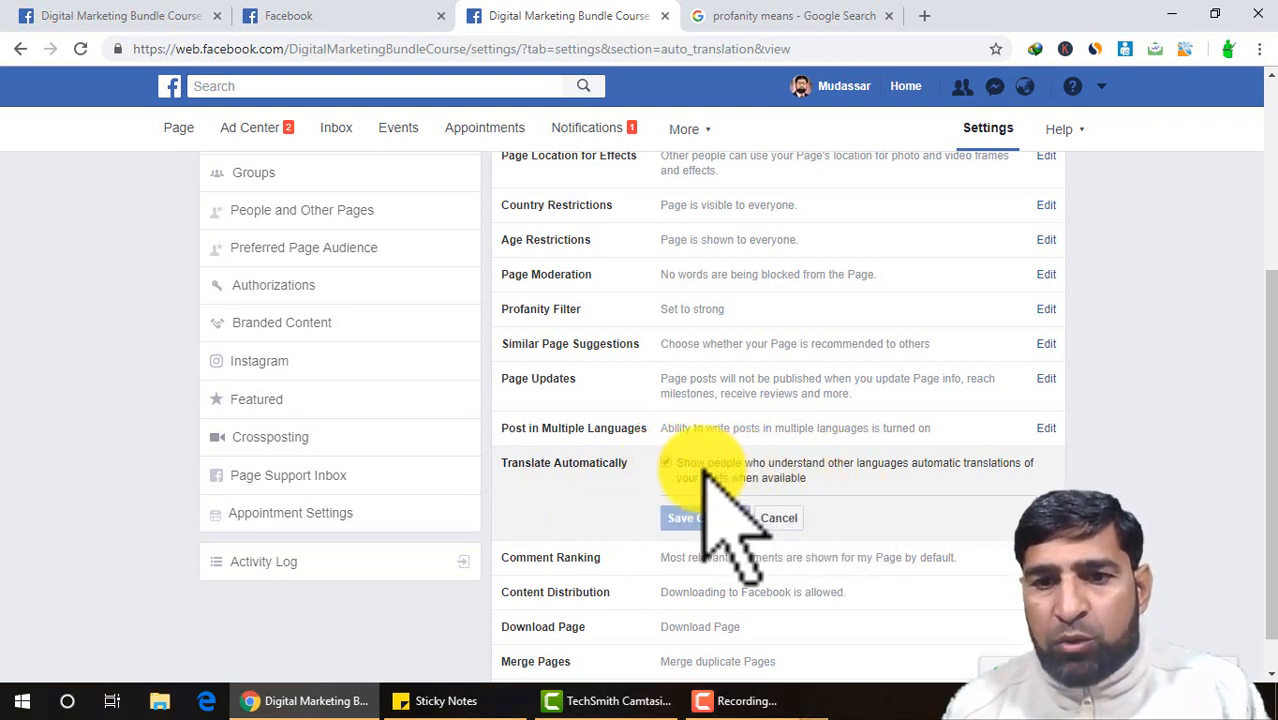
{"action": "left_click", "coordinate": [679, 465]}
{"action": "left_click_drag", "start_coordinate": [679, 465], "coordinate": [822, 480]}
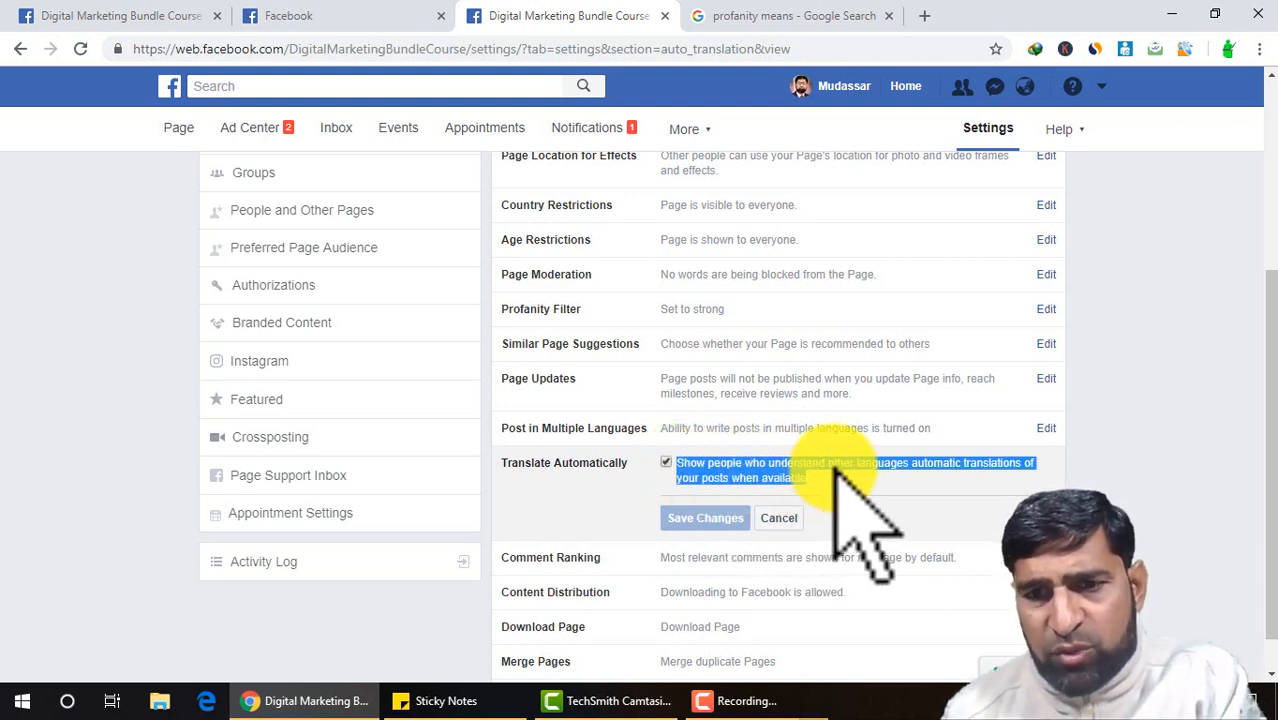
{"action": "left_click", "coordinate": [747, 480]}
{"action": "left_click_drag", "start_coordinate": [680, 458], "coordinate": [806, 477]}
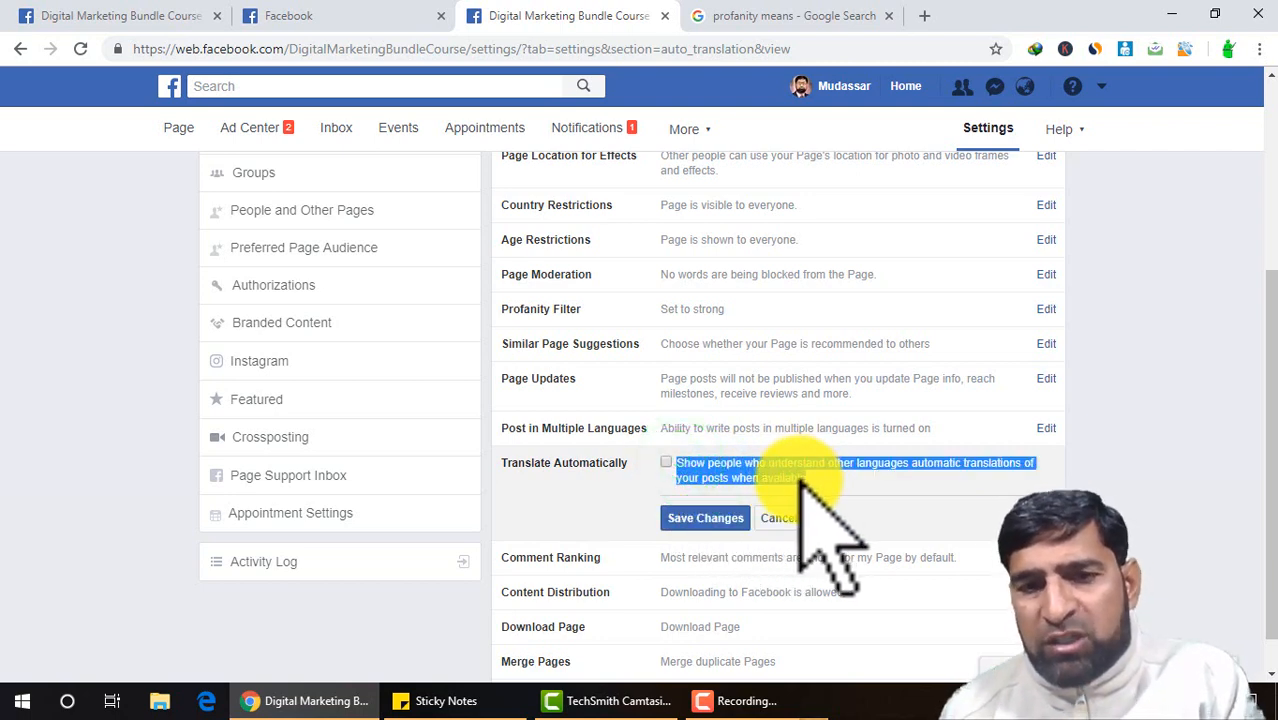
{"action": "left_click", "coordinate": [801, 480]}
{"action": "left_click_drag", "start_coordinate": [806, 481], "coordinate": [680, 466]}
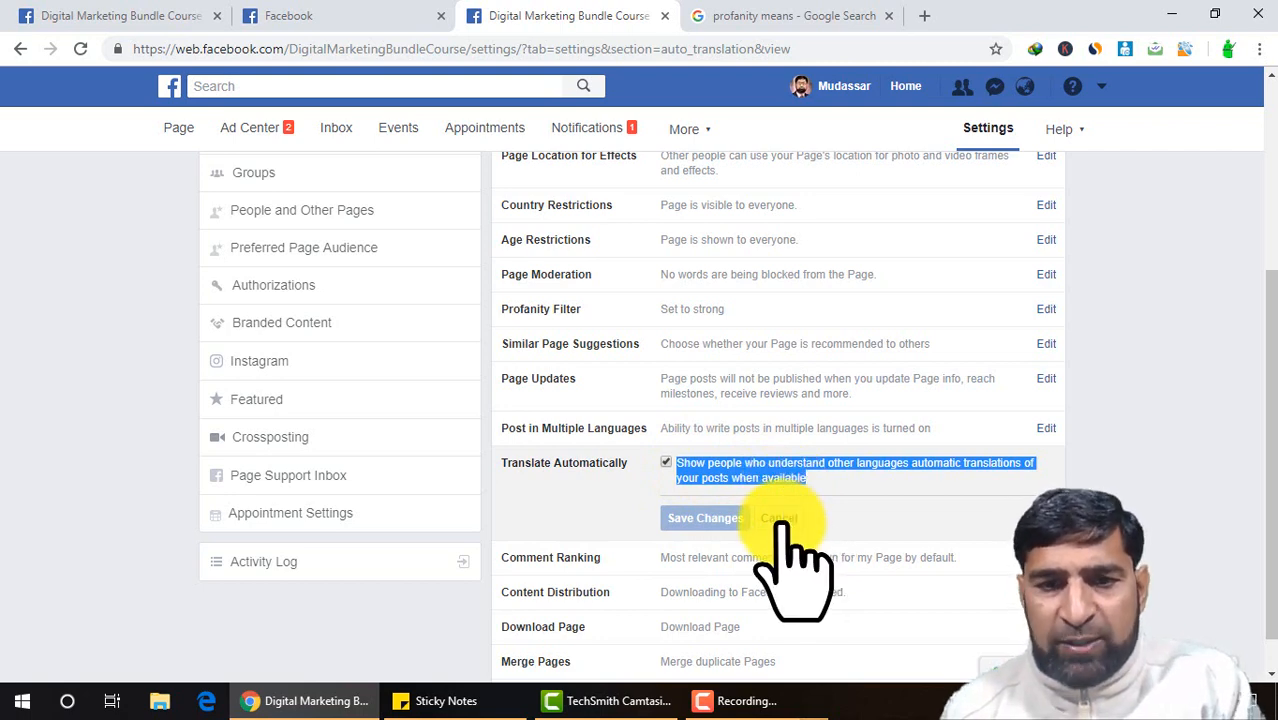
{"action": "left_click", "coordinate": [781, 521]}
Review the Comment Ranking option for showing the most relevant comments by default and close it without saving
{"action": "left_click", "coordinate": [781, 521]}
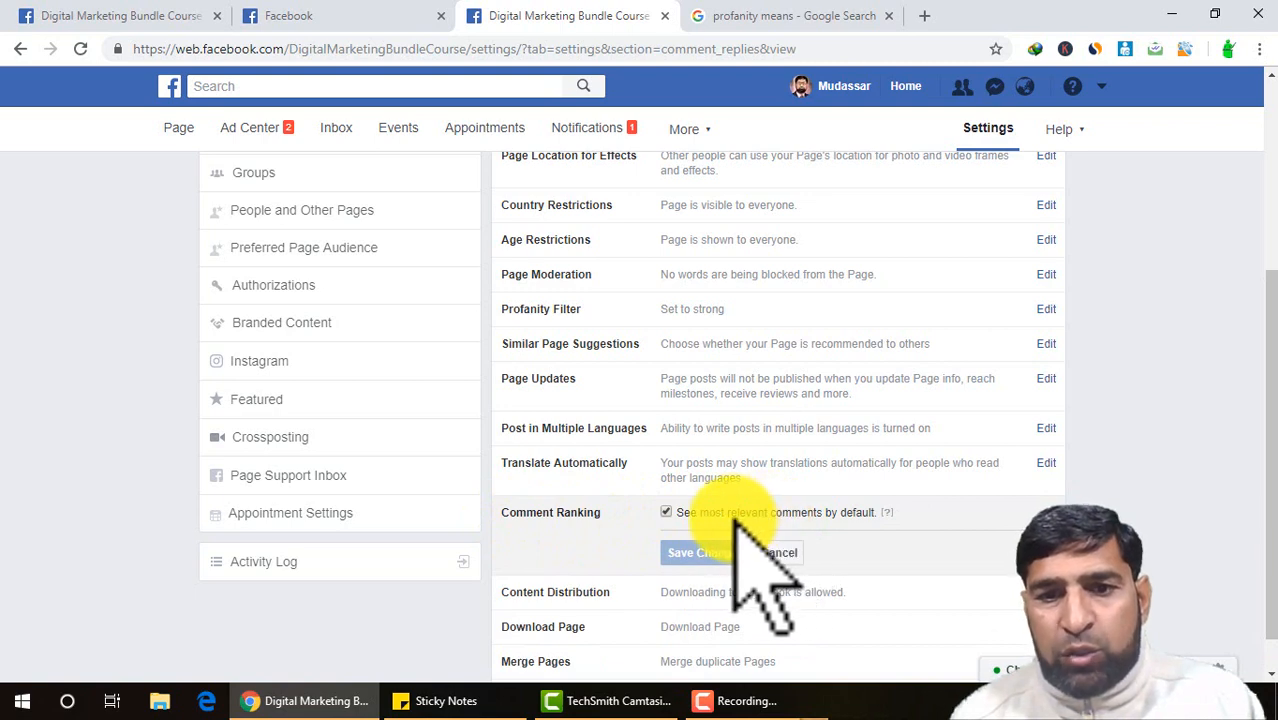
{"action": "left_click_drag", "start_coordinate": [733, 512], "coordinate": [822, 514]}
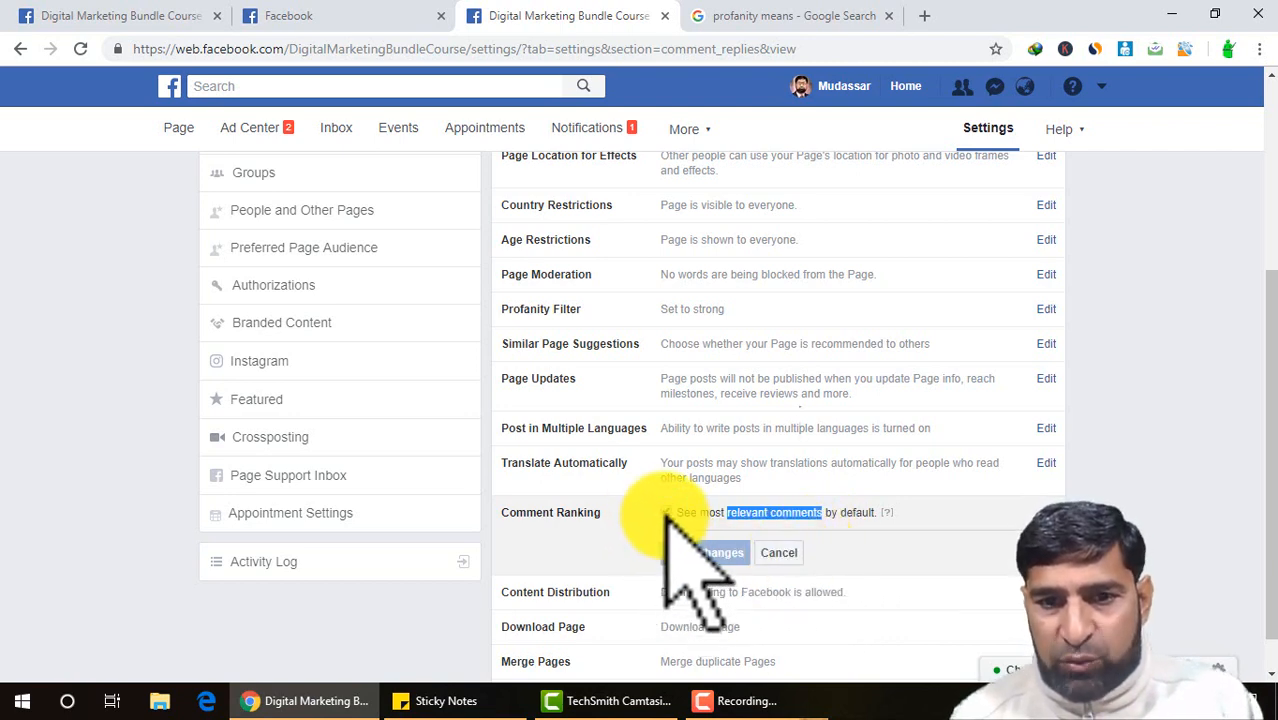
{"action": "left_click", "coordinate": [783, 553]}
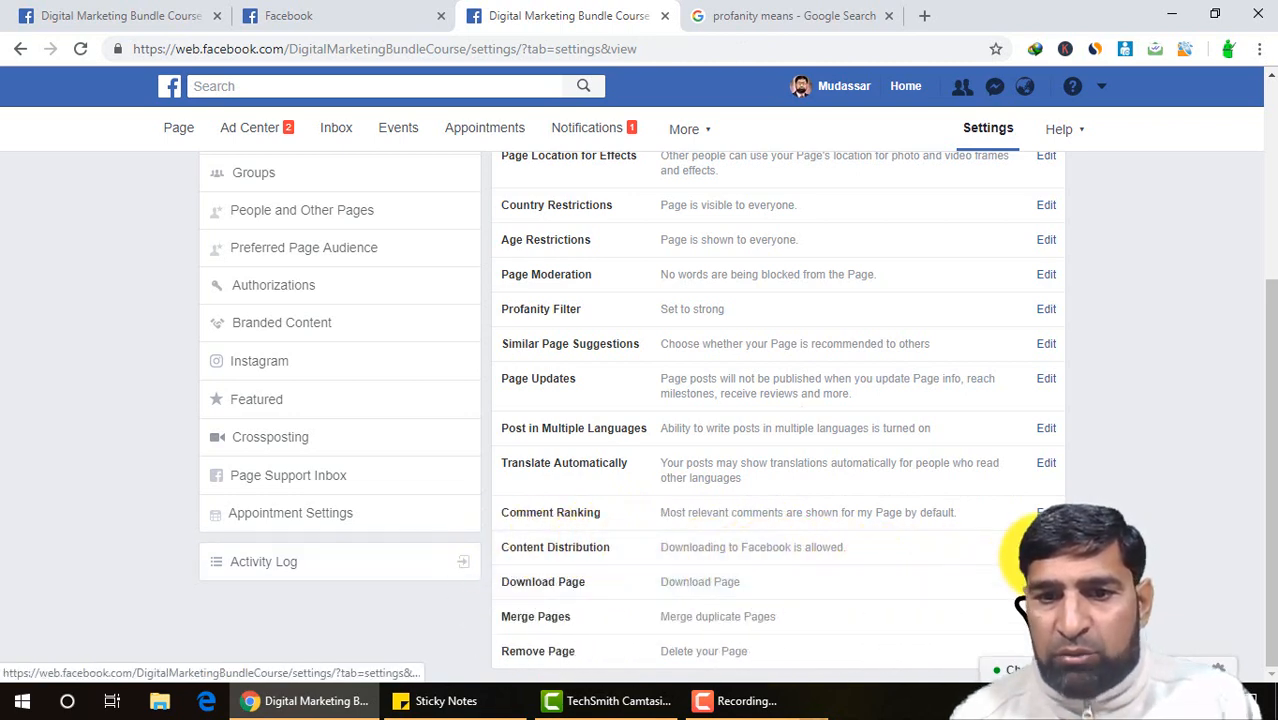
Enable "Prohibit downloading to Facebook" under Content Distribution and save the change
{"action": "left_click", "coordinate": [1045, 545]}
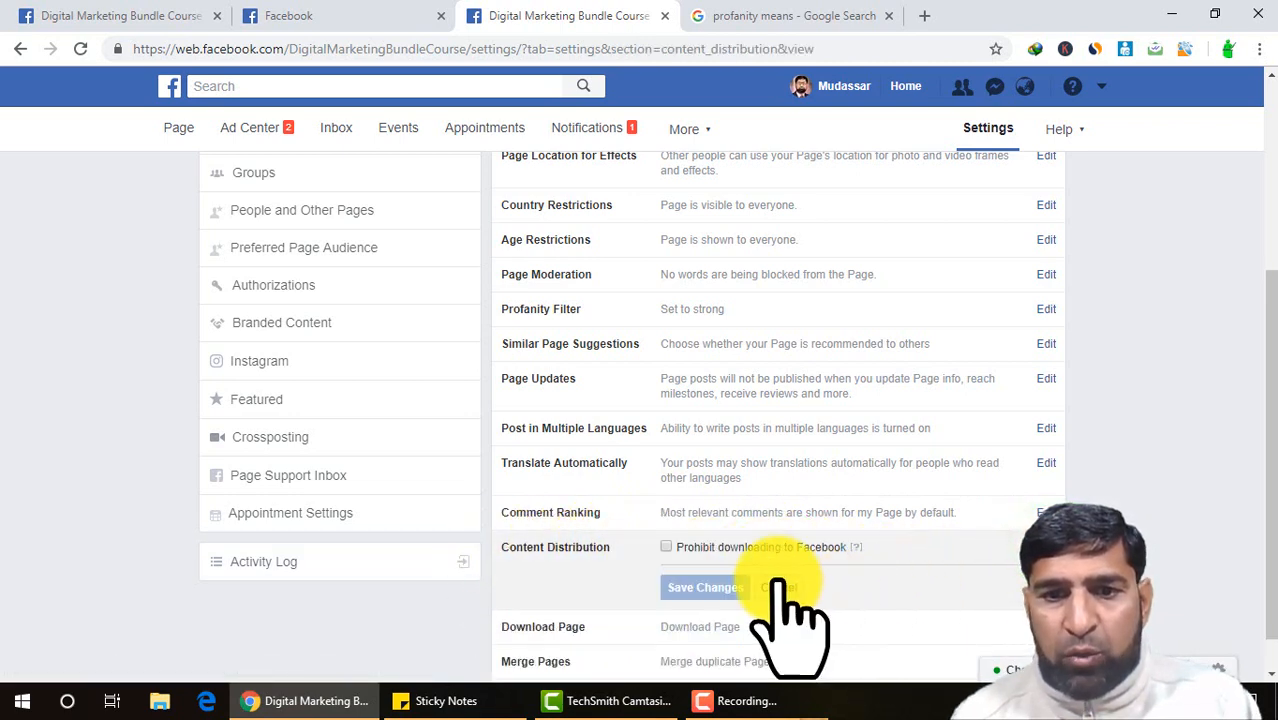
{"action": "scroll", "coordinate": [772, 585], "scroll_direction": "down", "scroll_amount": 1}
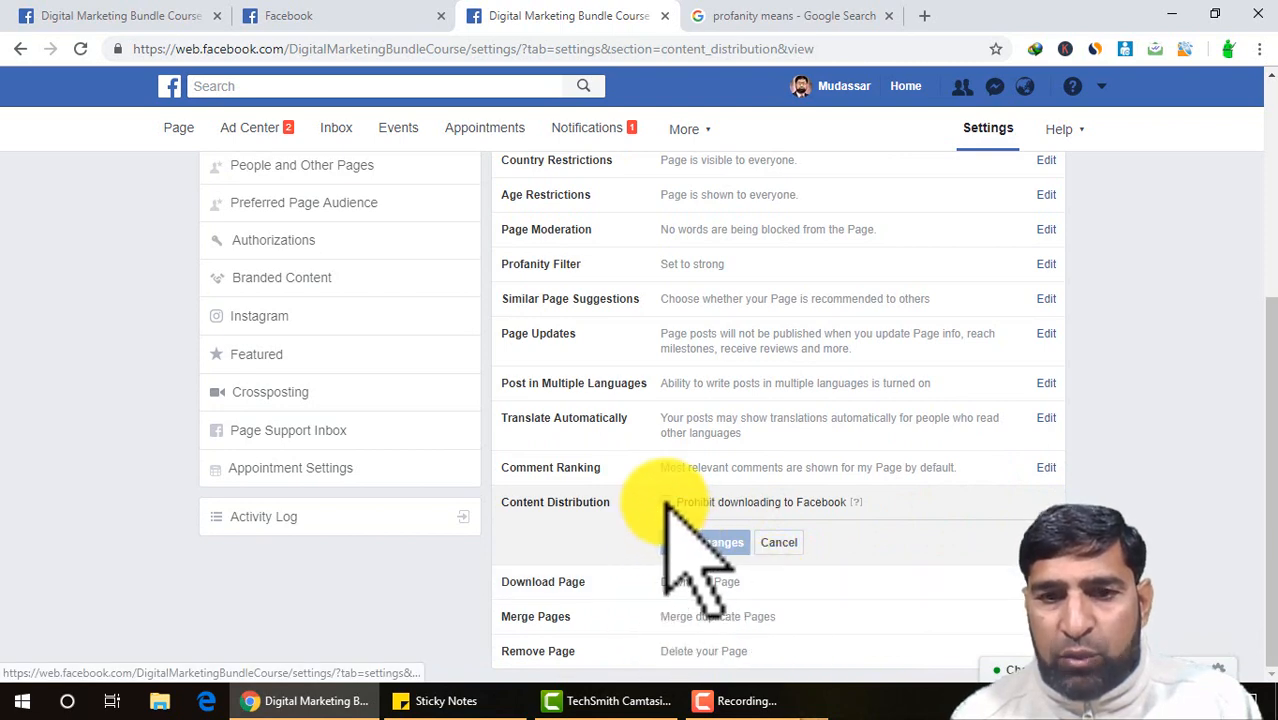
{"action": "left_click", "coordinate": [668, 503]}
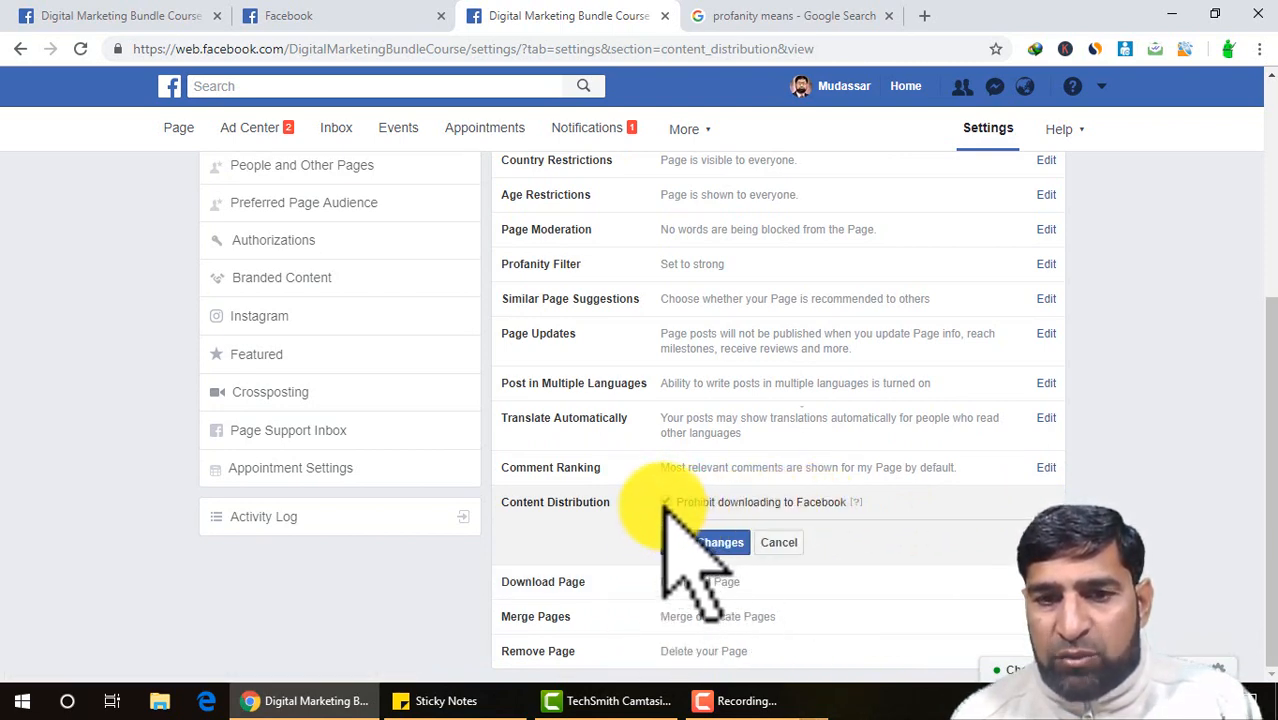
{"action": "left_click", "coordinate": [694, 543]}
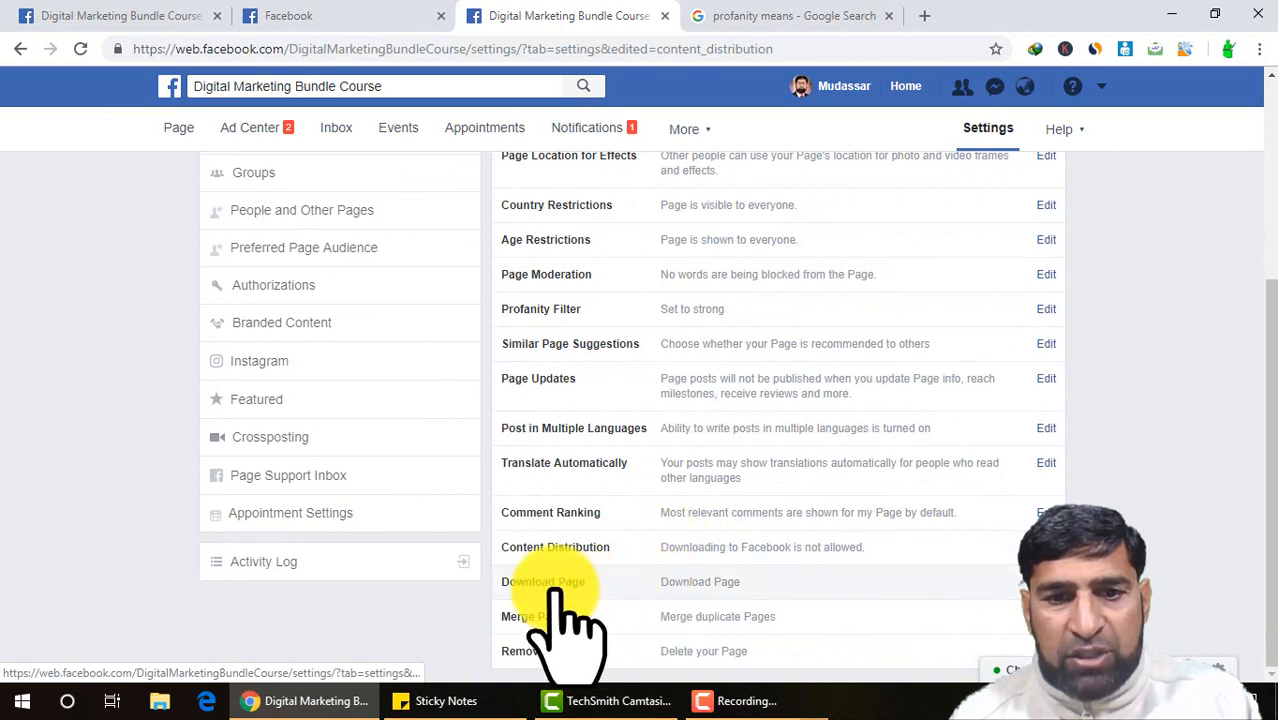
Open the Page's information download options, review the file settings and data categories, and return to the Page settings
{"action": "left_click", "coordinate": [801, 584]}
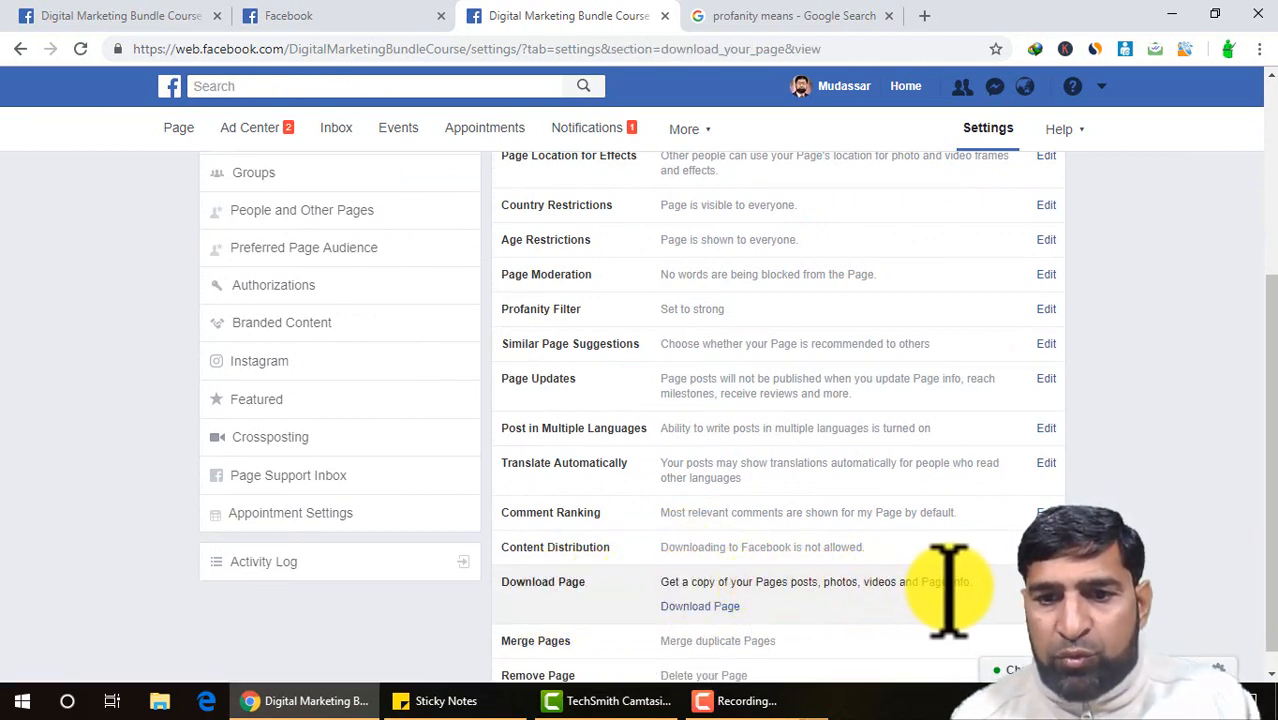
{"action": "scroll", "coordinate": [905, 590], "scroll_direction": "down", "scroll_amount": 1}
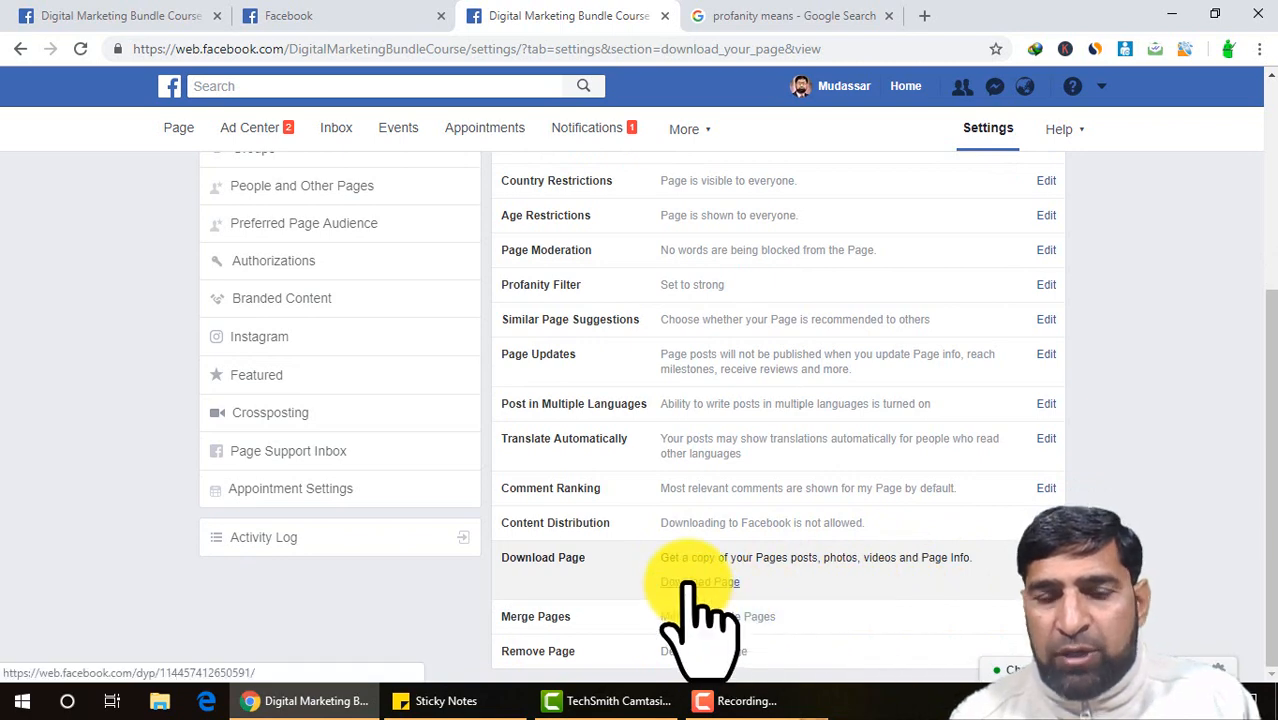
{"action": "left_click", "coordinate": [689, 583]}
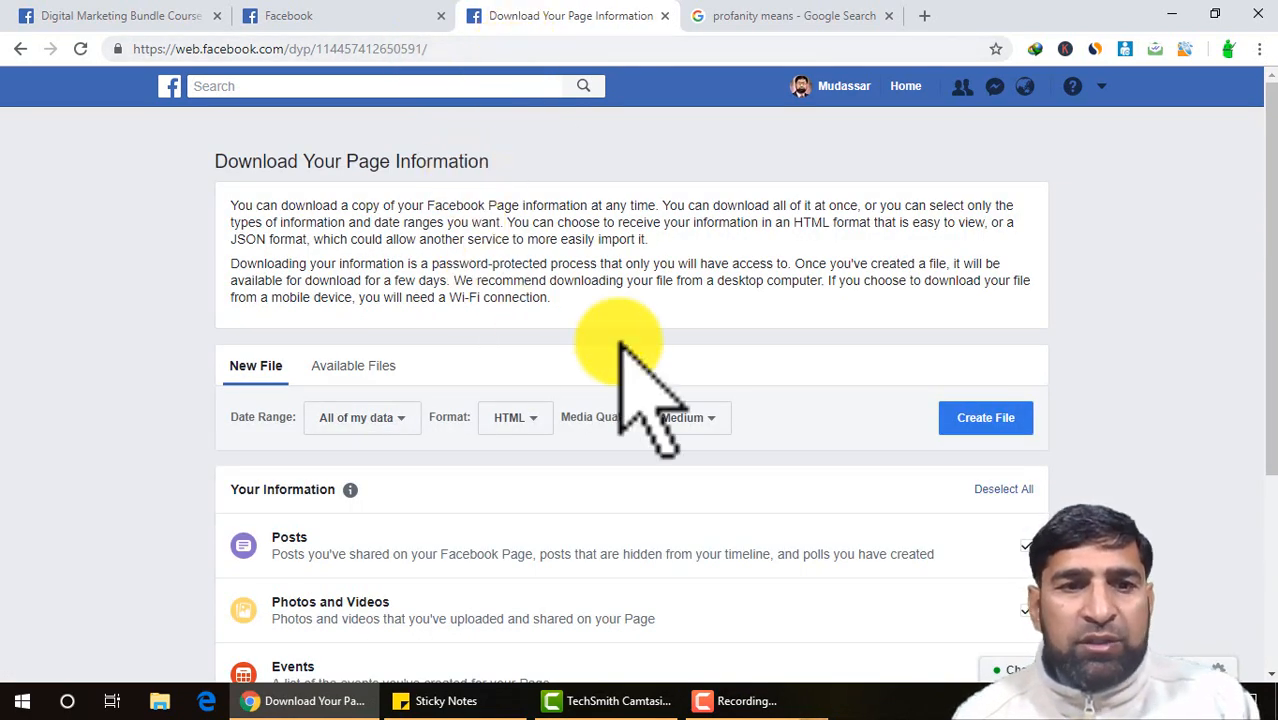
{"action": "scroll", "coordinate": [425, 490], "scroll_direction": "down", "scroll_amount": 3}
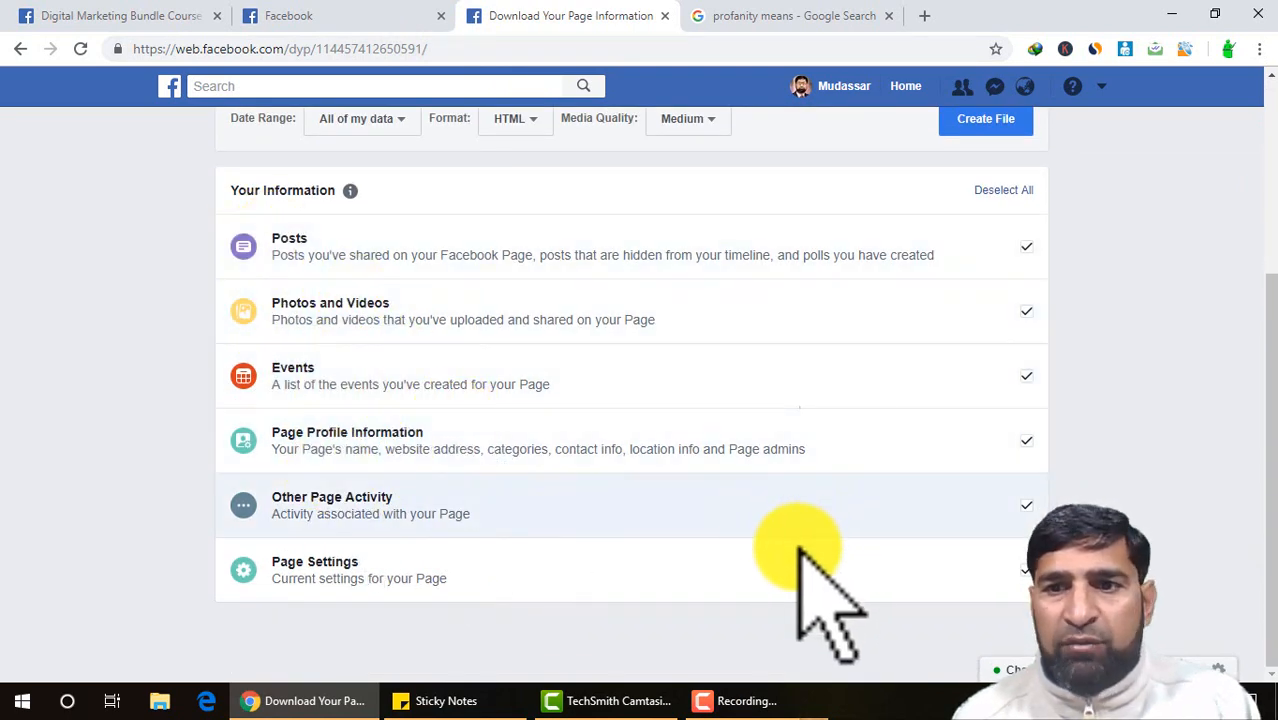
{"action": "scroll", "coordinate": [810, 548], "scroll_direction": "up", "scroll_amount": 3}
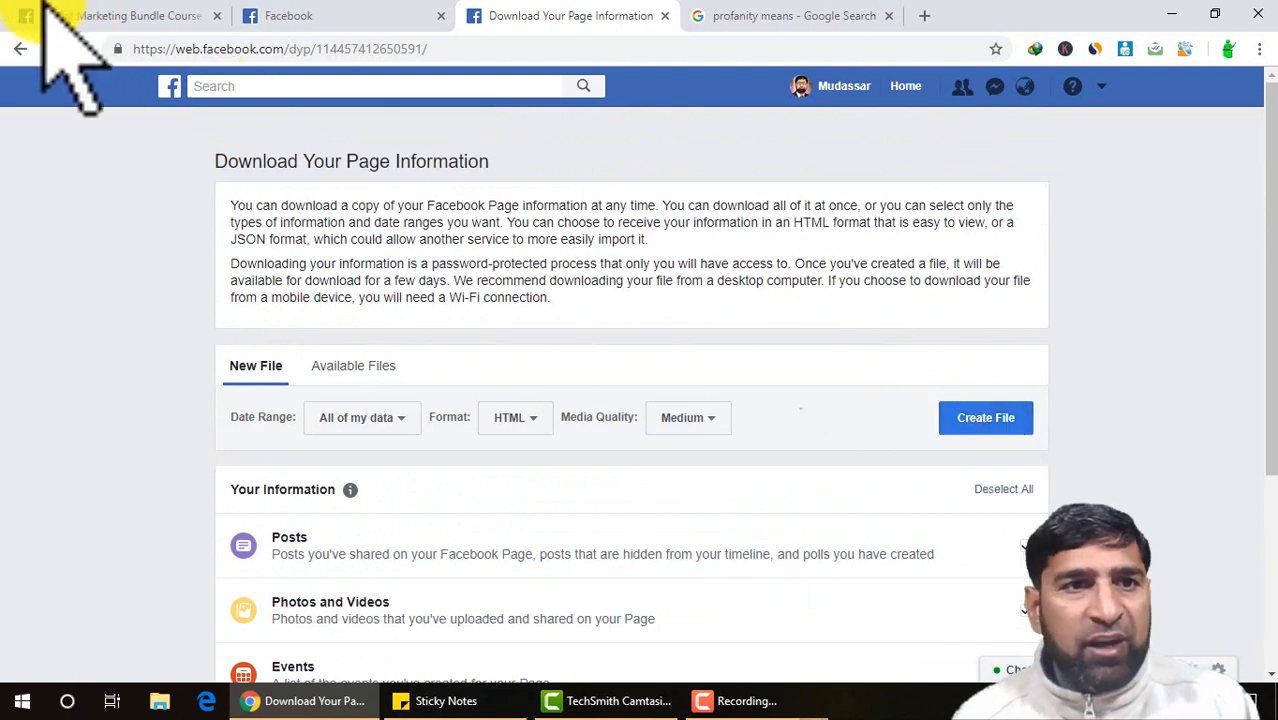
{"action": "left_click", "coordinate": [20, 48]}
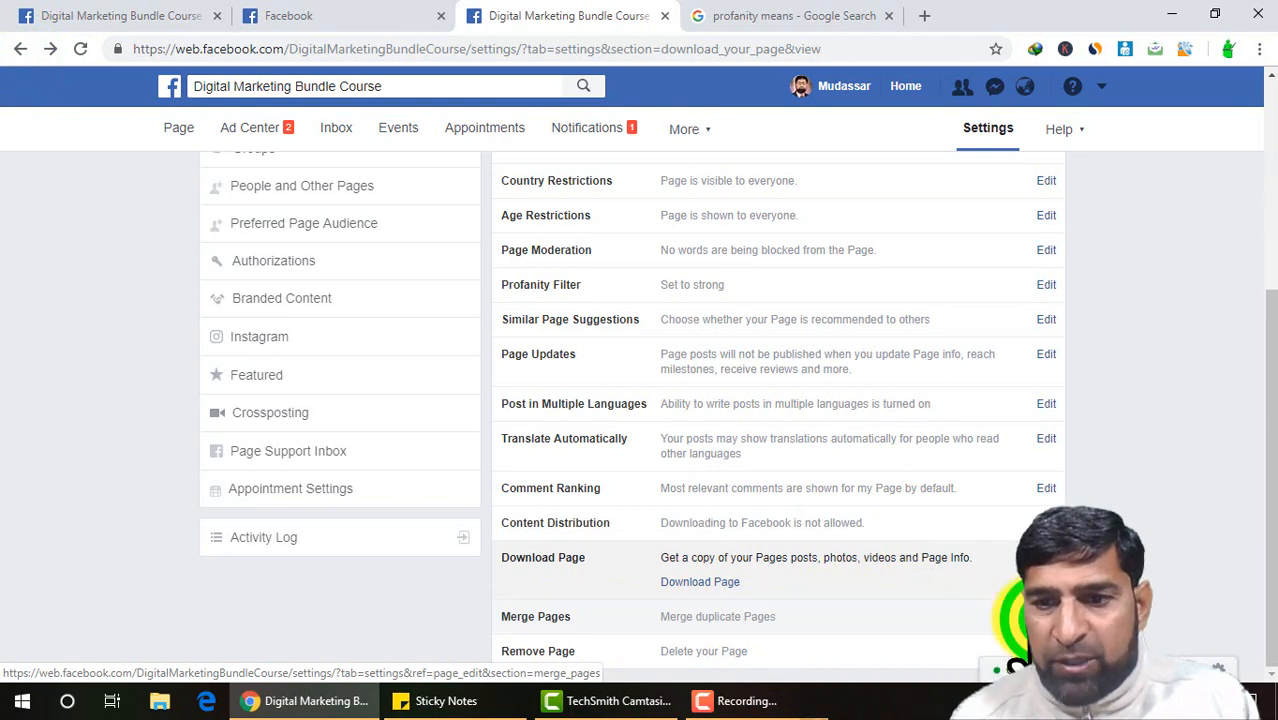
View the Merge Pages setting, and bring up the deletion confirmation for the Digital Marketing Bundle Course Page and cancel it
{"action": "left_click", "coordinate": [888, 614]}
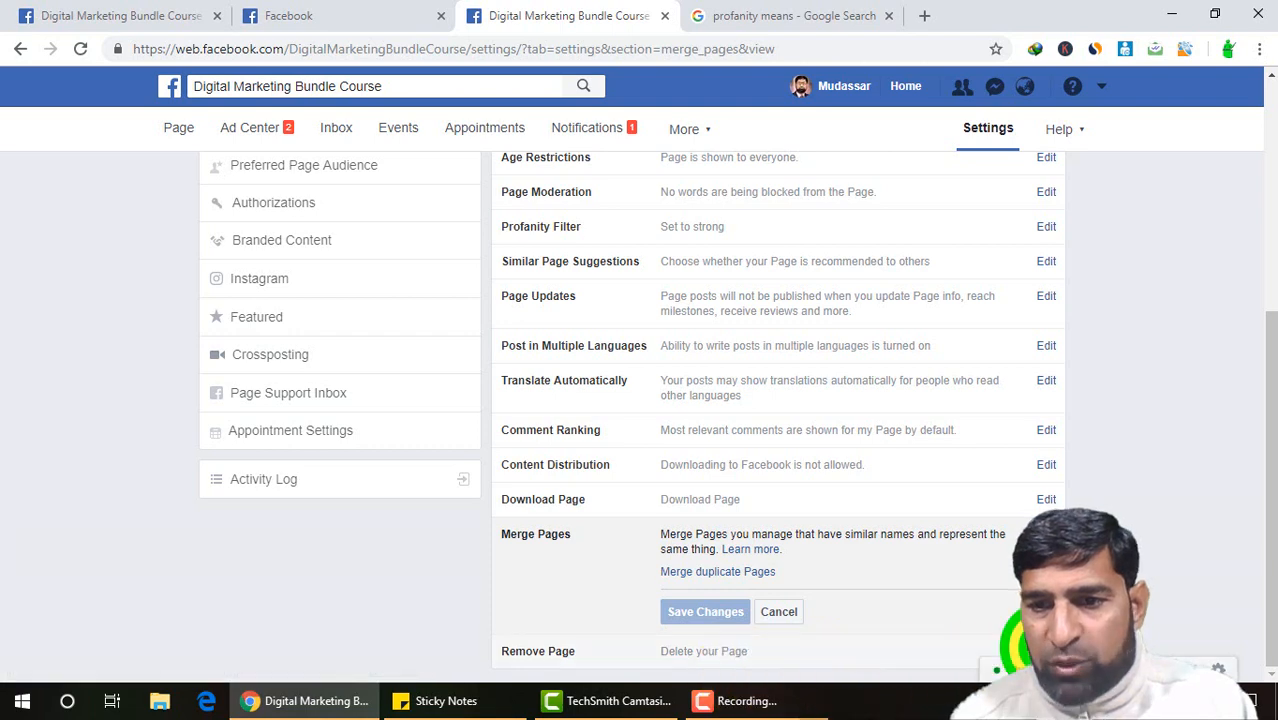
{"action": "left_click", "coordinate": [1046, 651]}
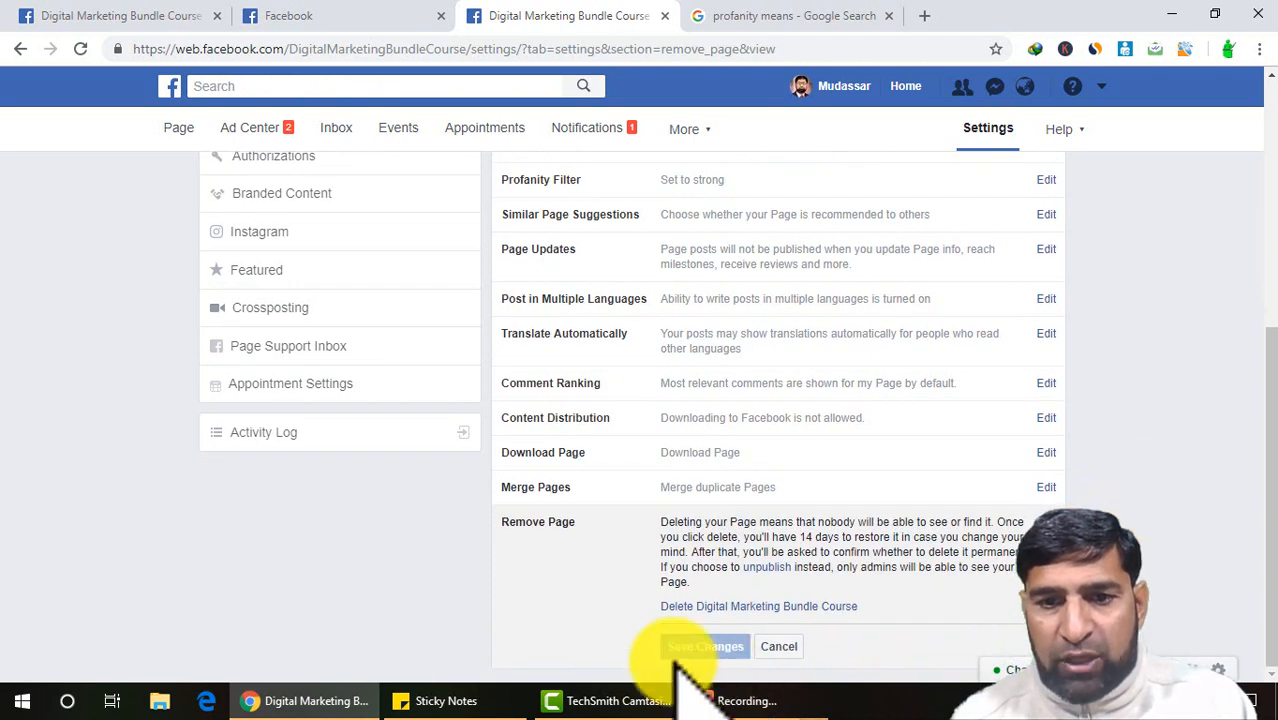
{"action": "left_click", "coordinate": [737, 607]}
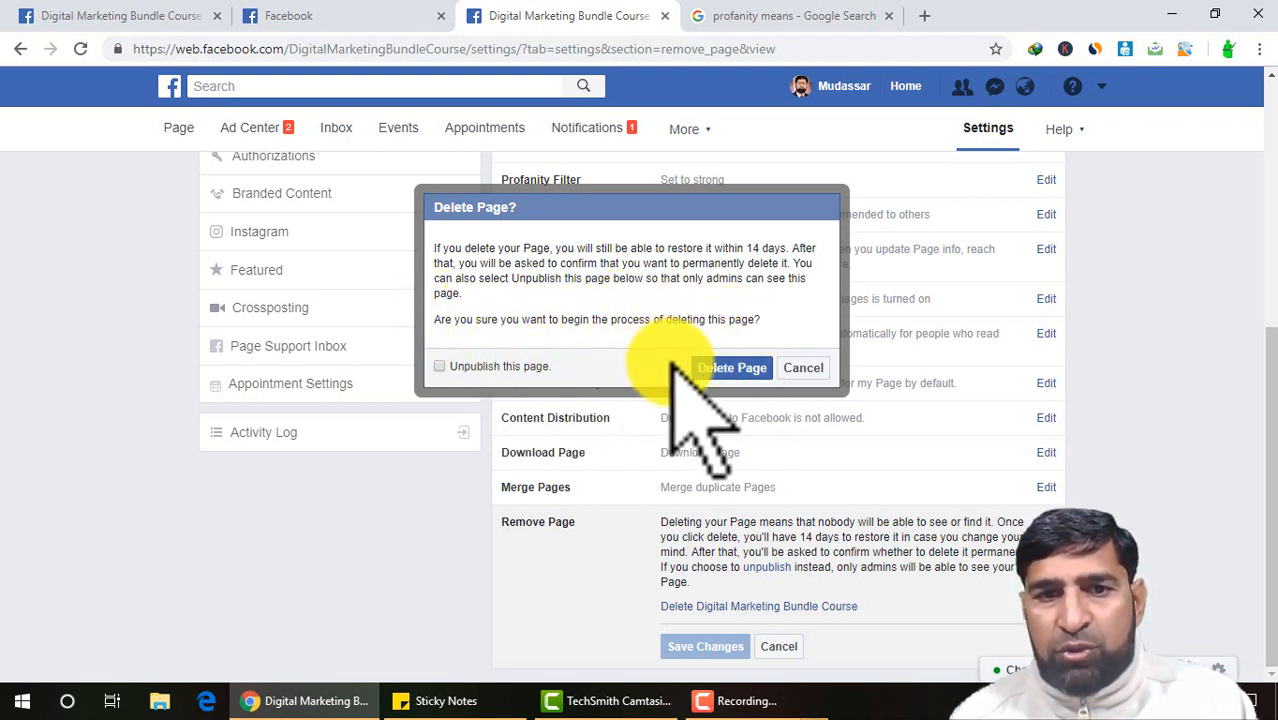
{"action": "left_click", "coordinate": [813, 368]}
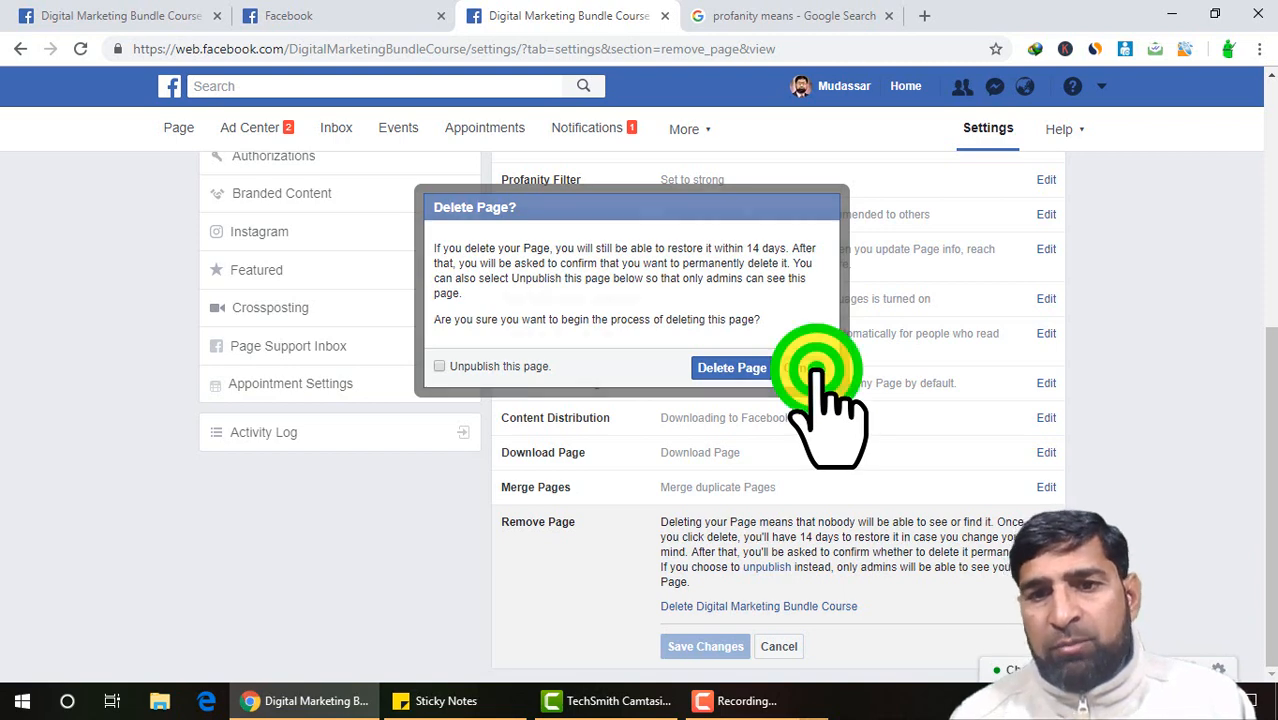